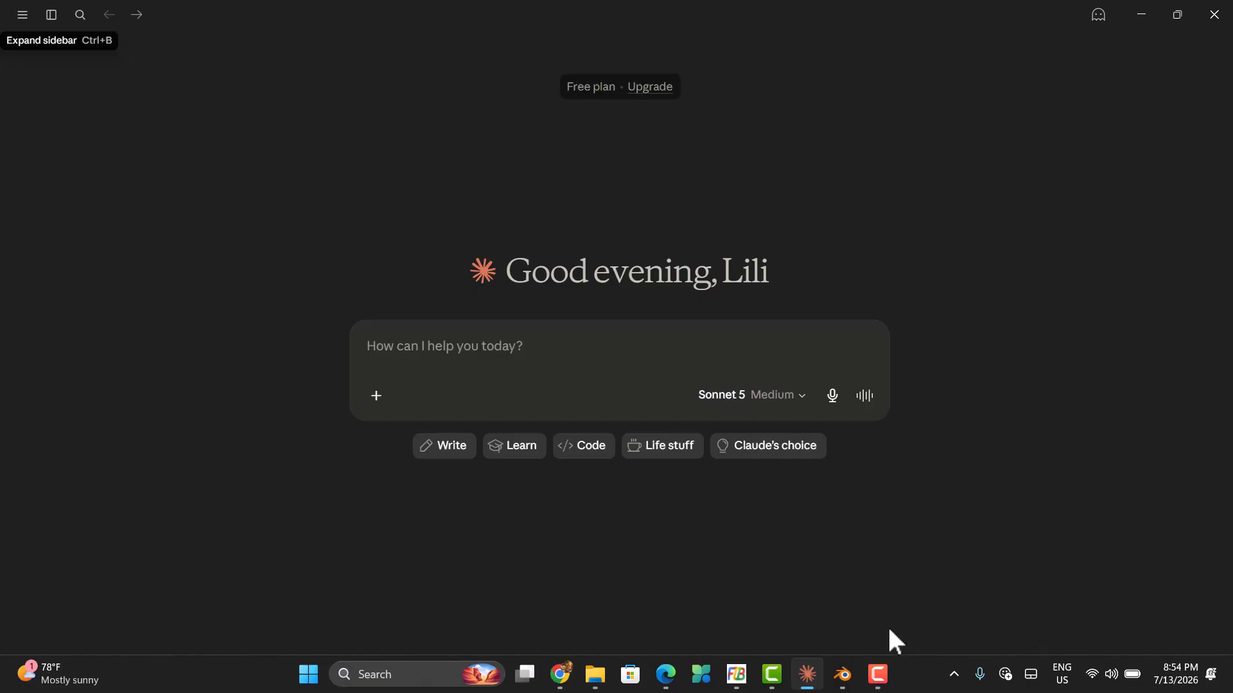
Step: Switch to Claude and open the connector directory from the Connectors section of the Customize settings
click(878, 675)
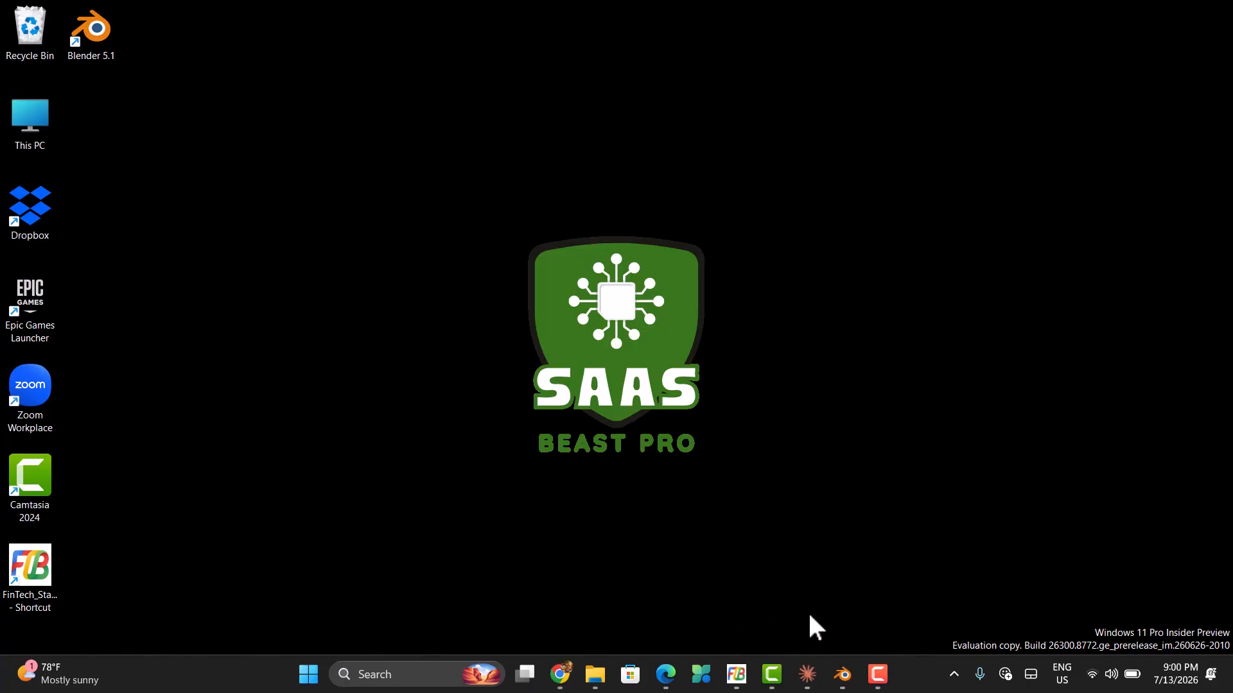
click(808, 675)
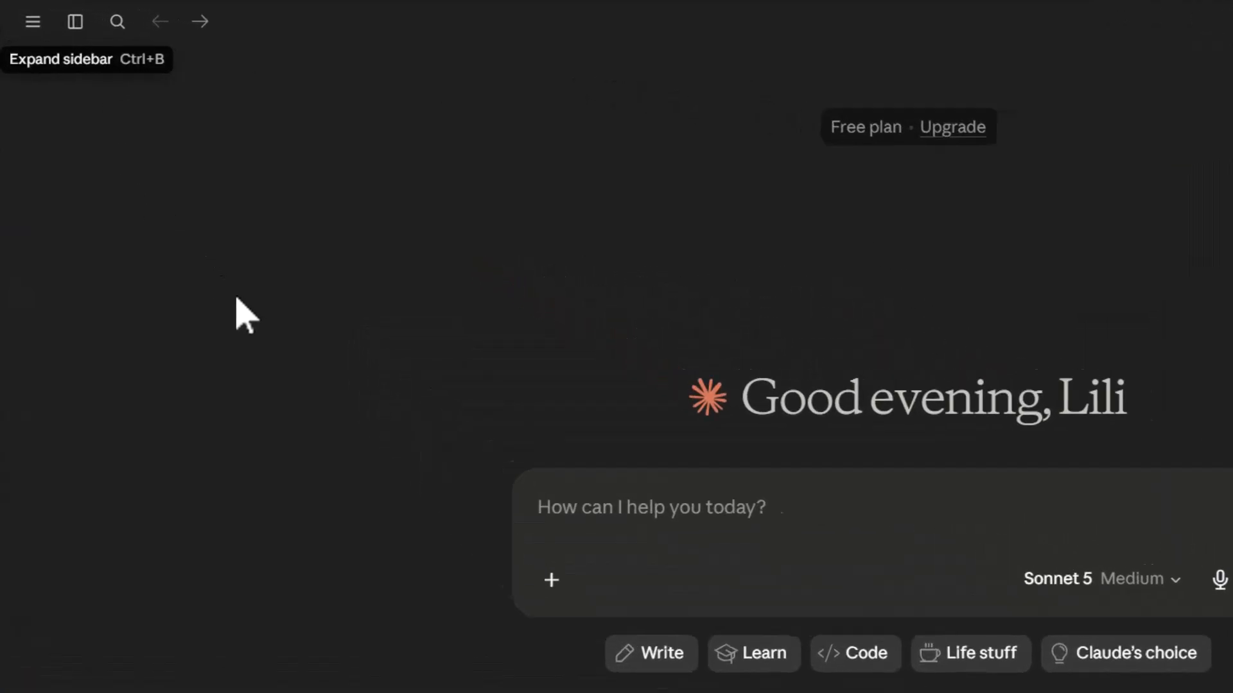
mouse_move(105, 37)
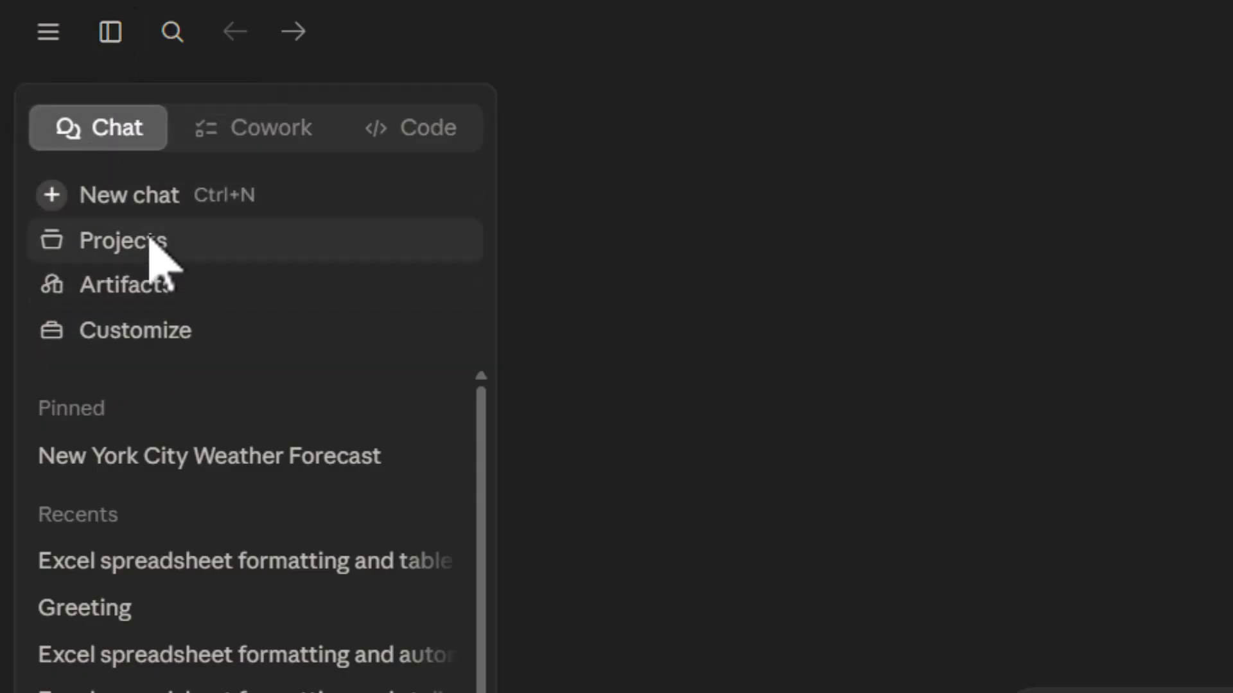
click(155, 329)
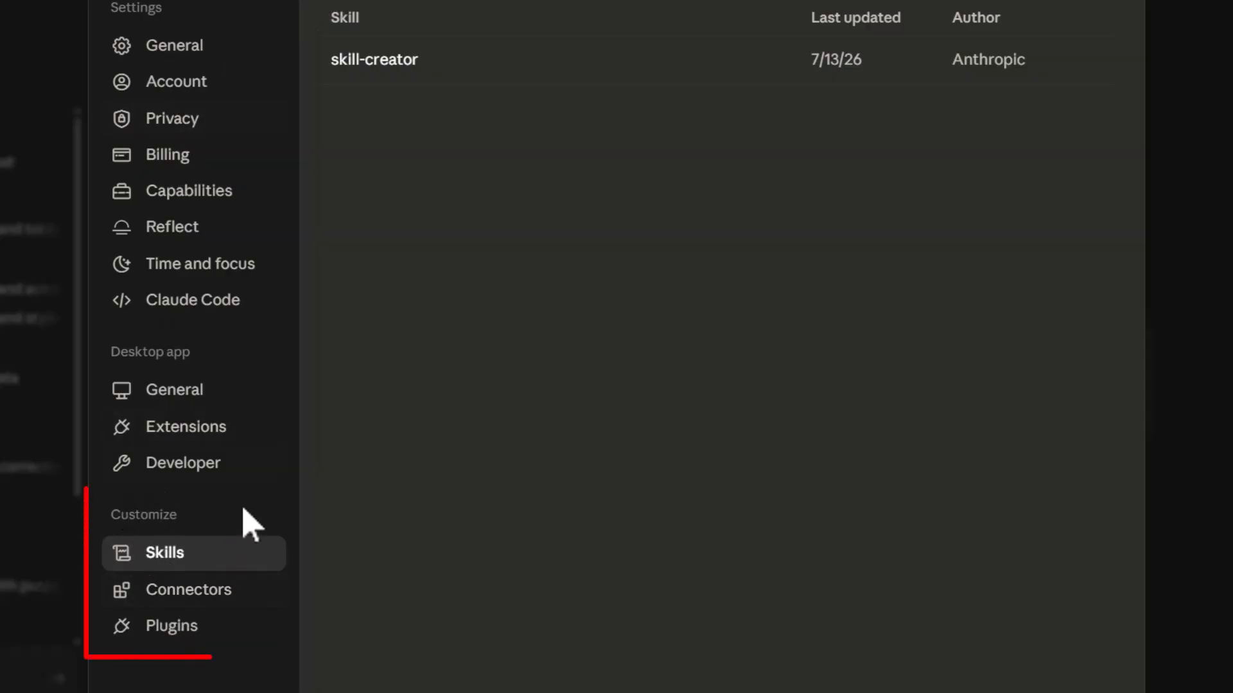
click(209, 594)
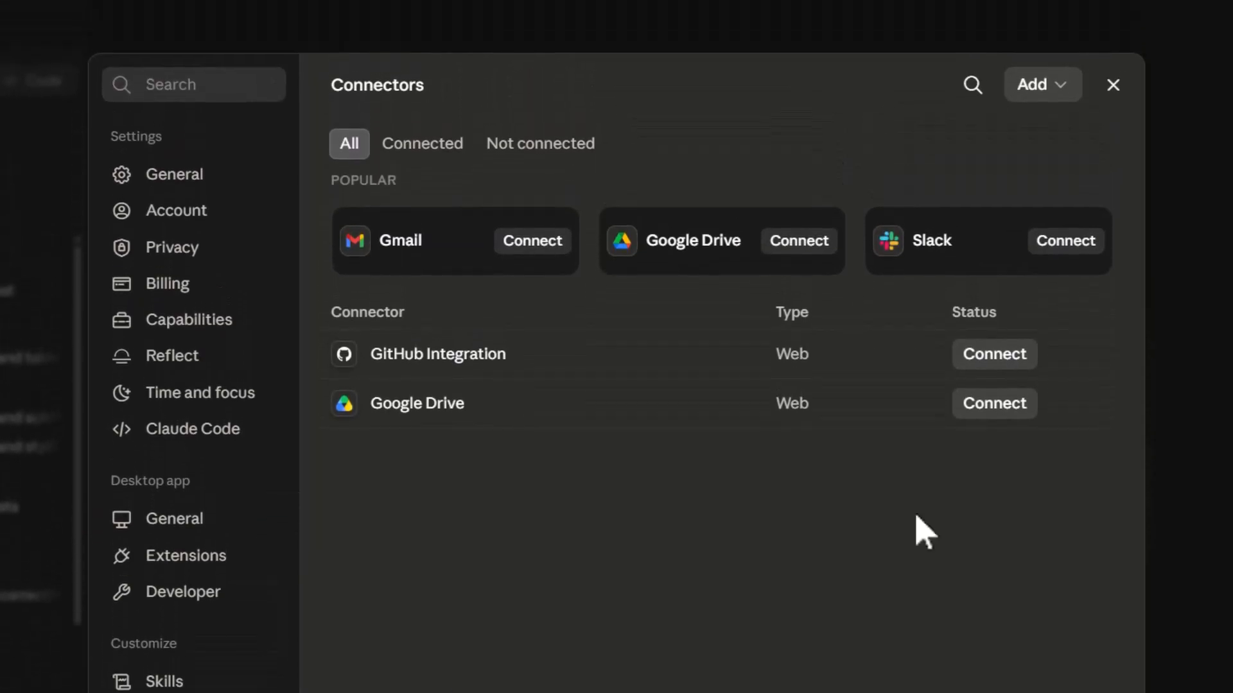
click(1044, 84)
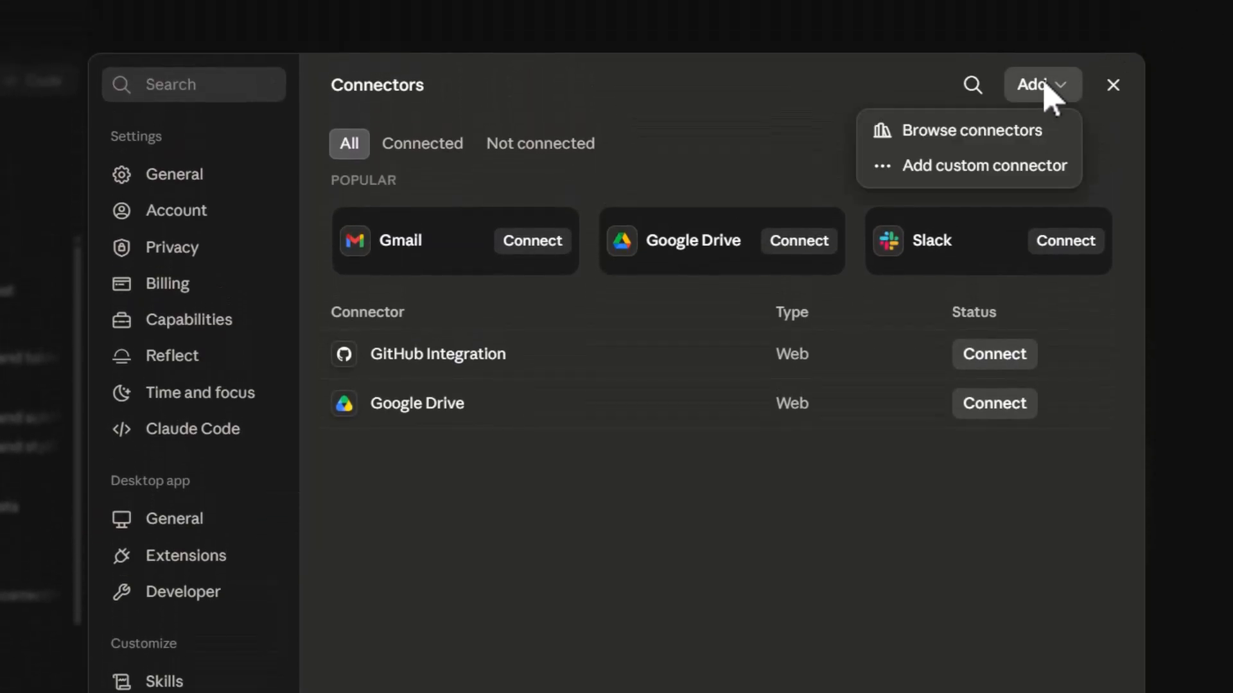
click(1005, 131)
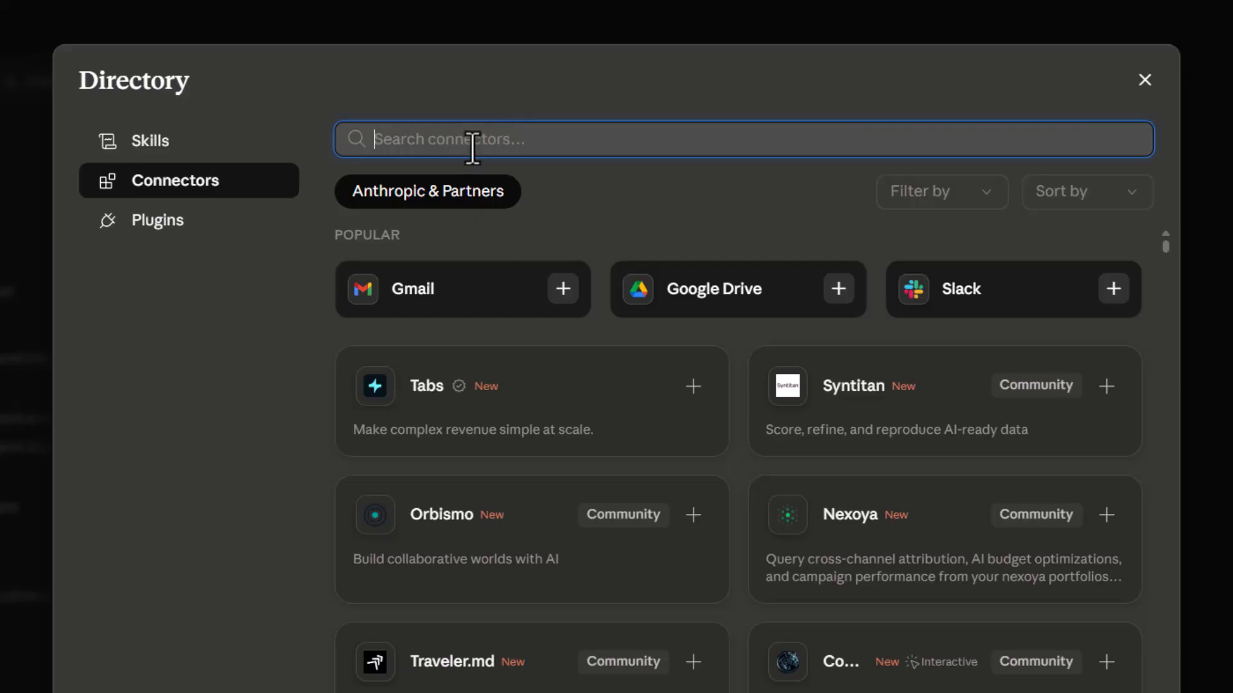
Step: Search the connector directory for "blend" and install the Blender connector
text(bl)
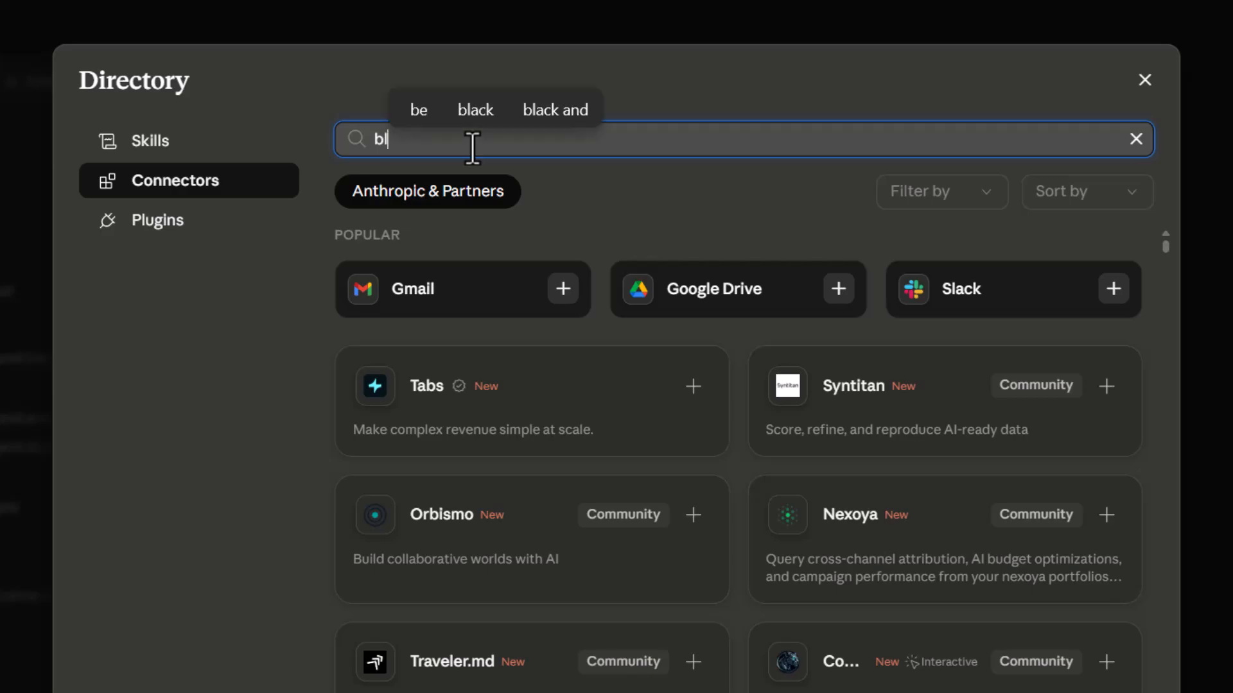
text(end)
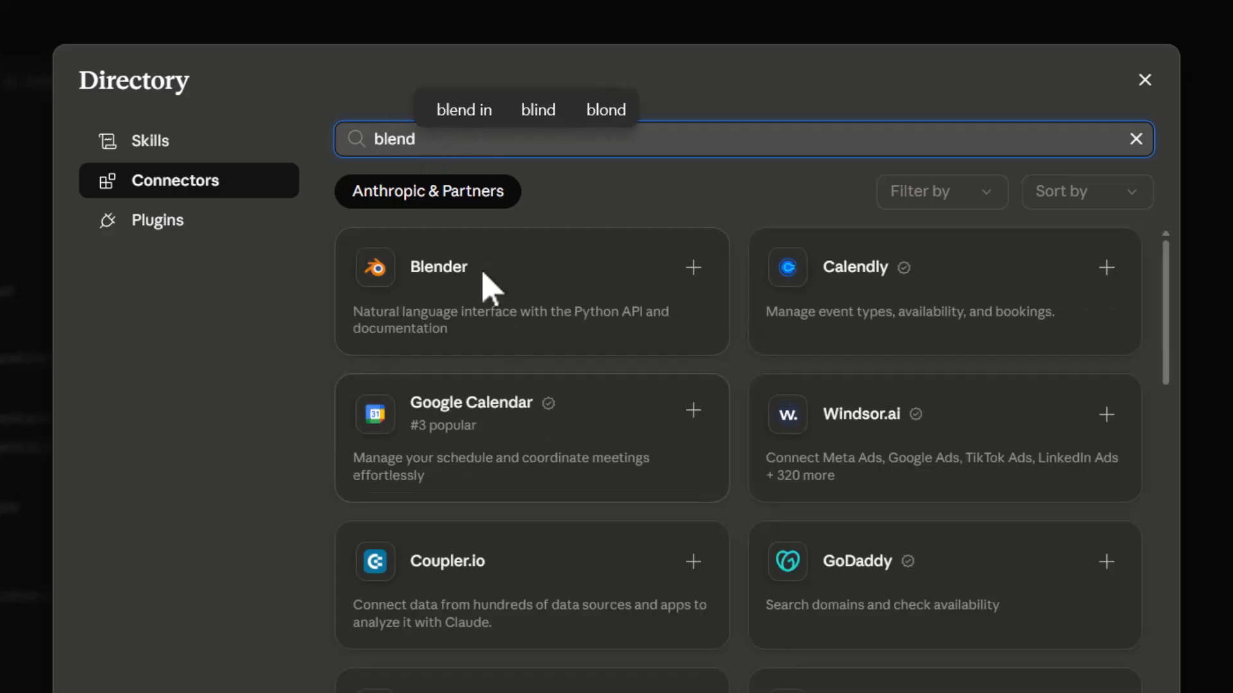
click(562, 319)
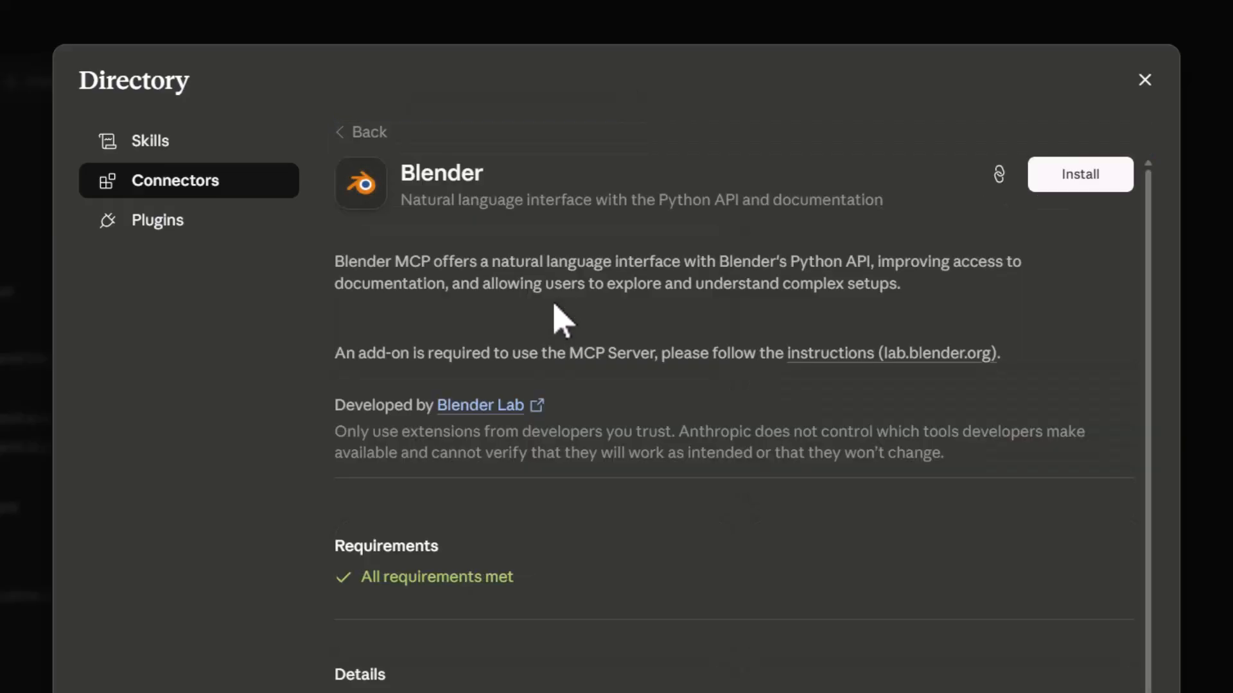
click(1100, 184)
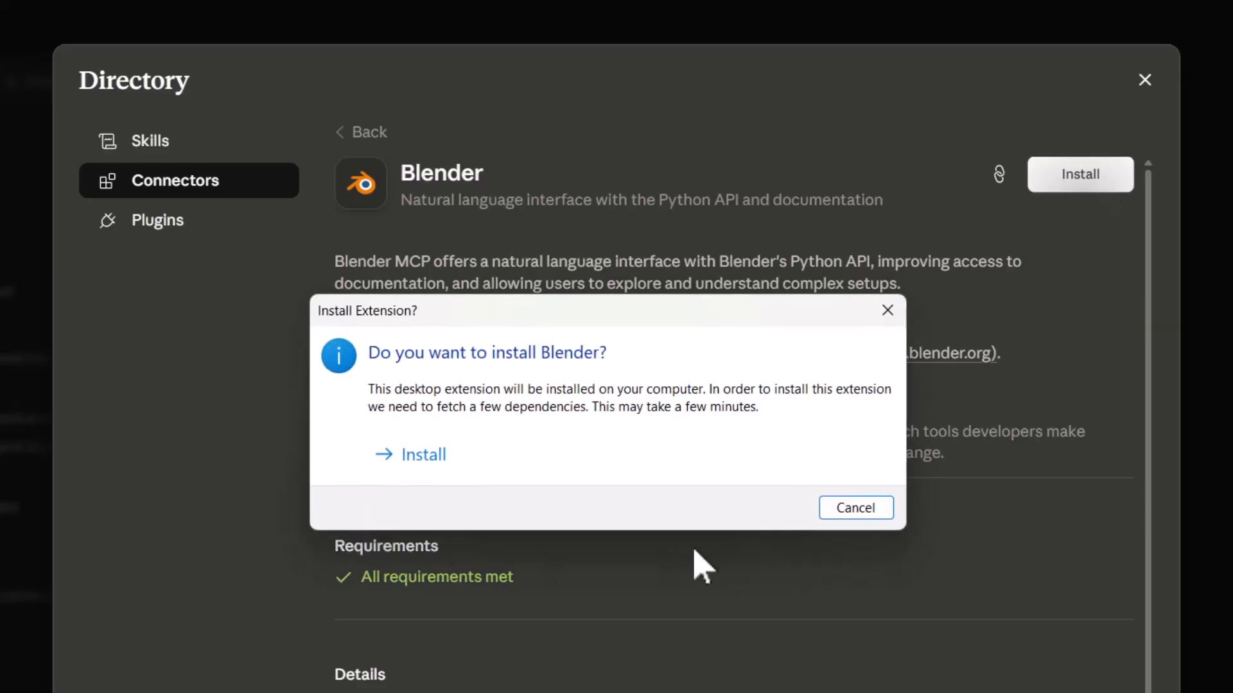
click(424, 453)
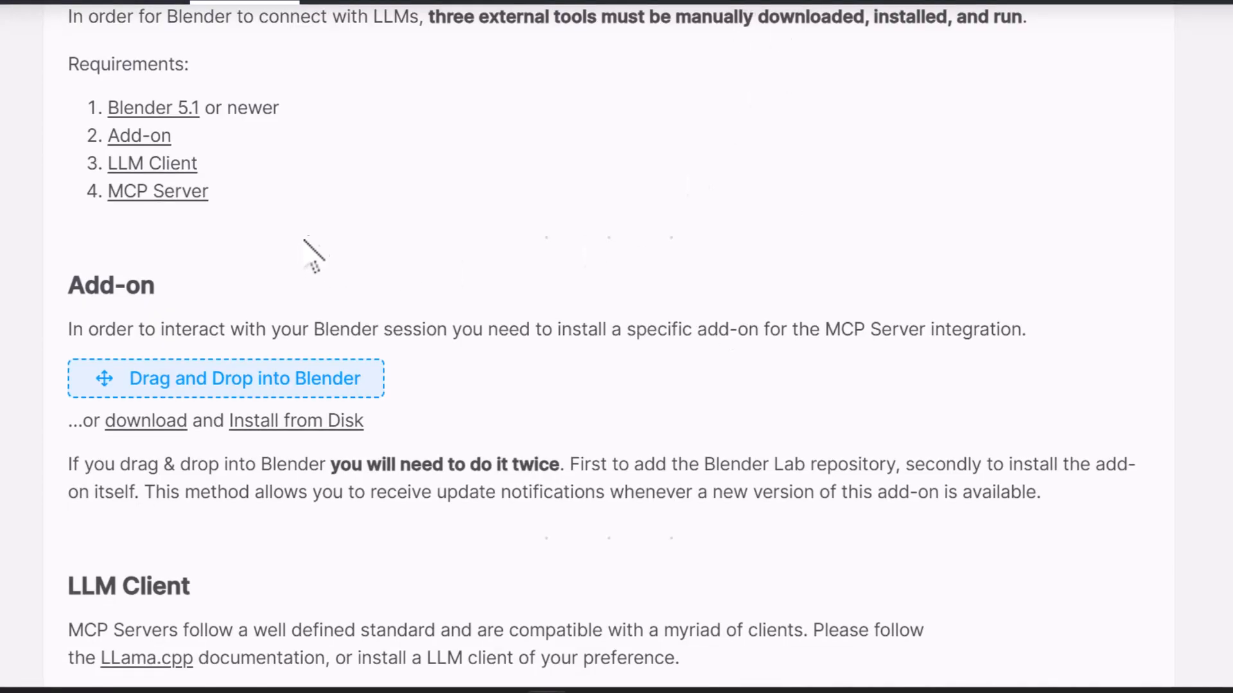
Step: Review the MCP Server page on blender.org in the browser and download the MCP add-on
scroll(304, 244, up, 10)
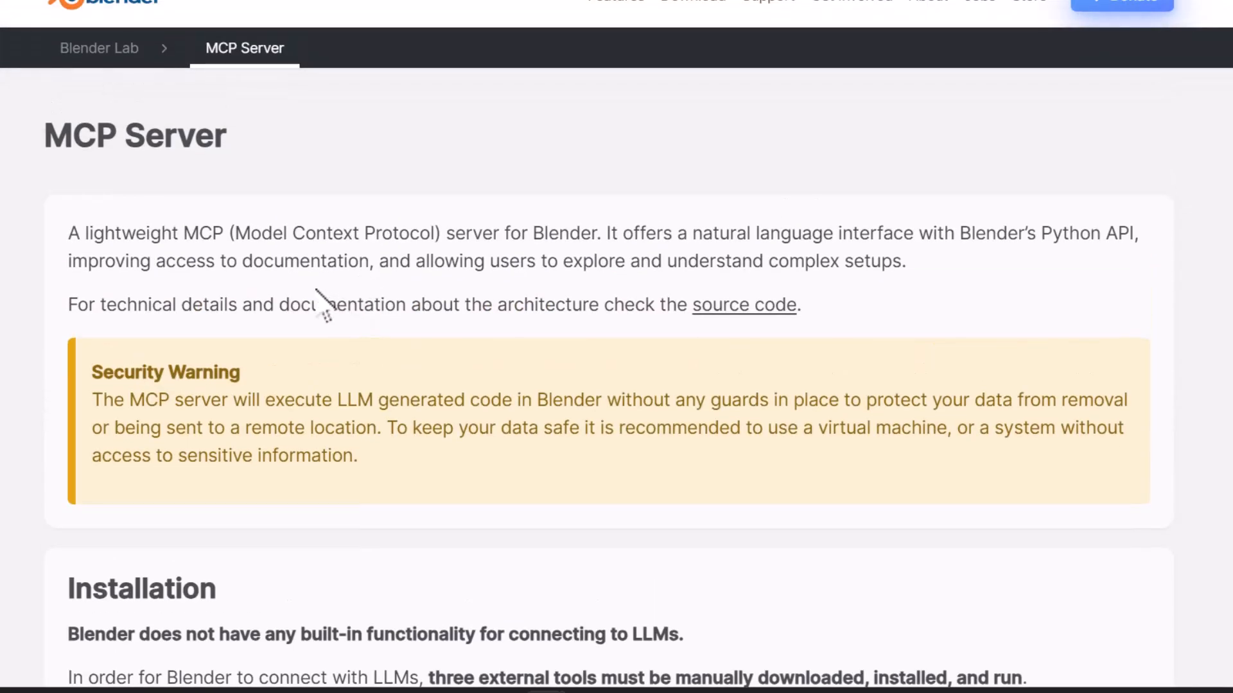
scroll(325, 305, down, 3)
scroll(321, 295, down, 9)
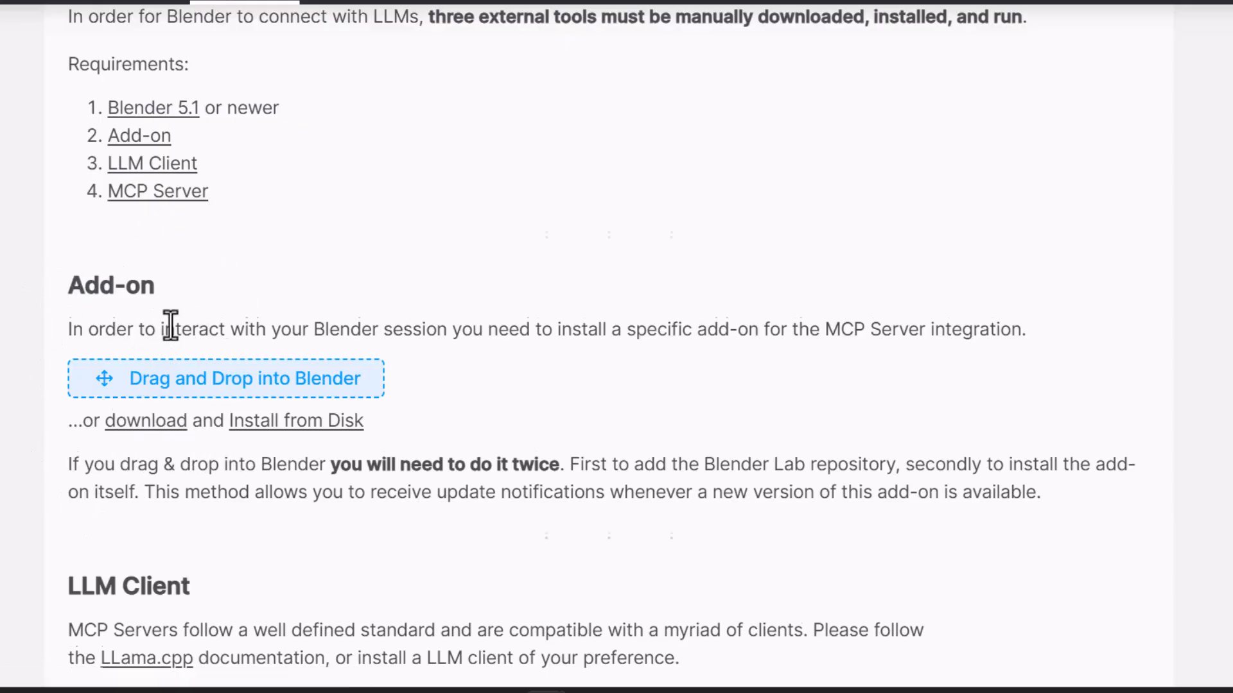
scroll(171, 324, down, 3)
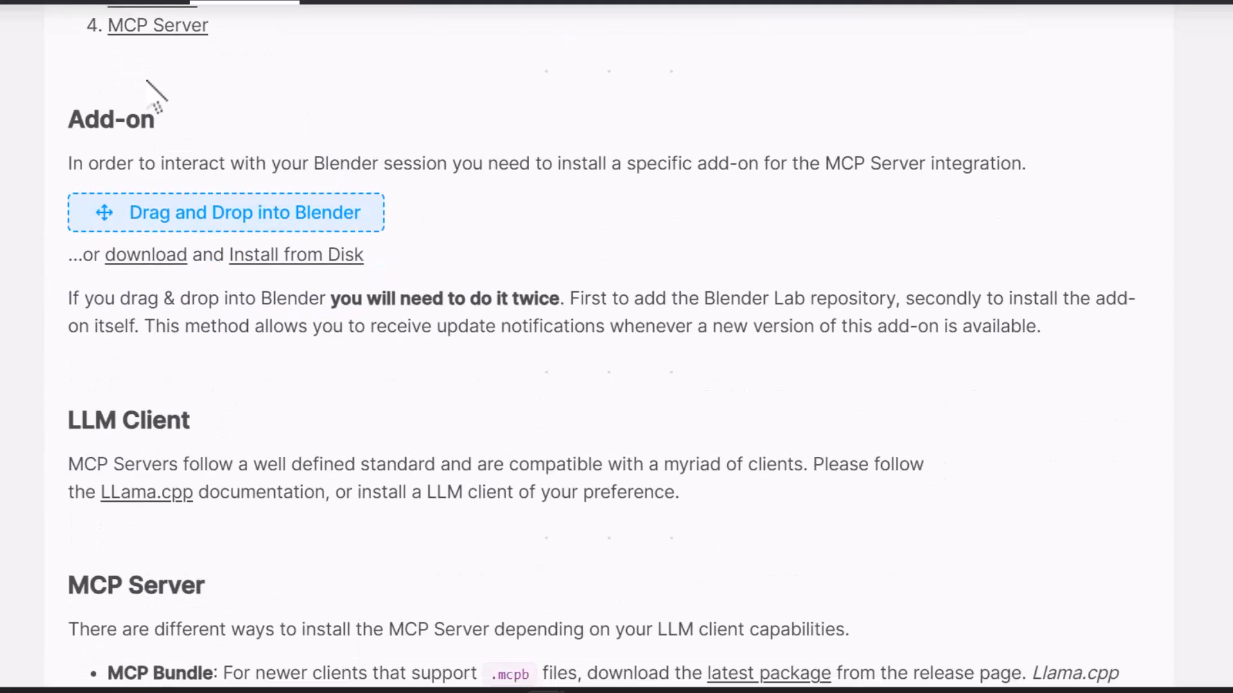
click(164, 264)
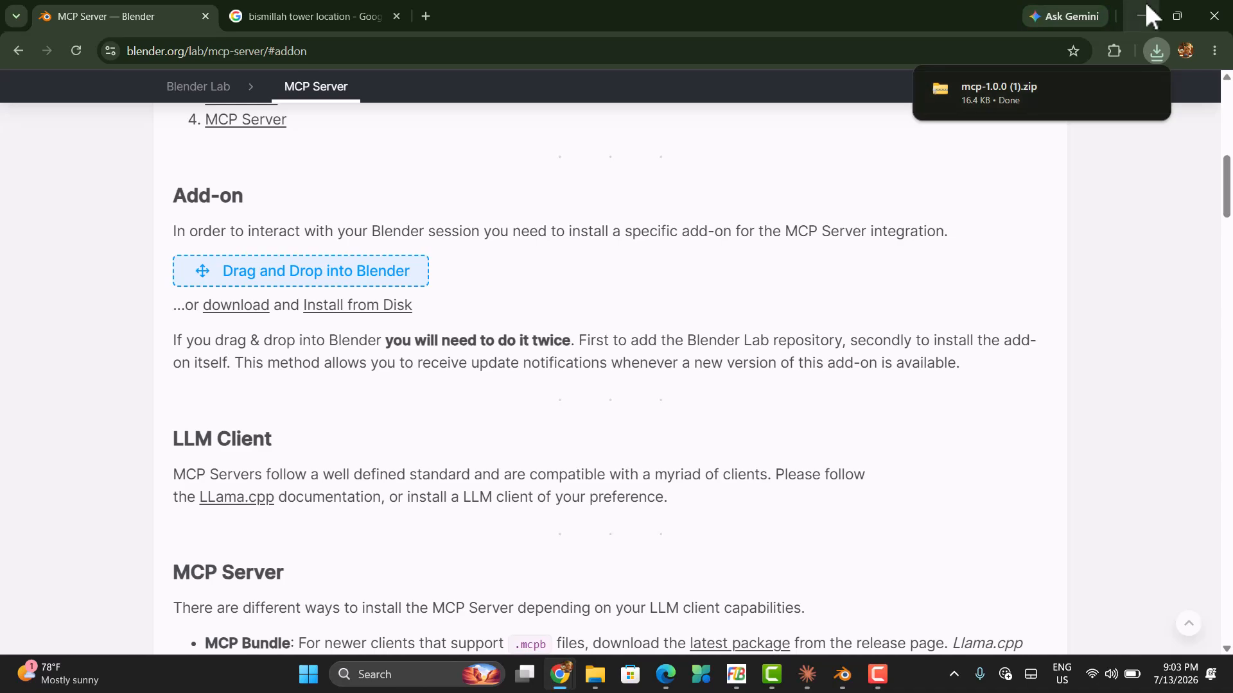
Step: Show the downloaded mcp-1.0.0 (1).zip in its folder, maximize that window, and minimize the open windows
click(1115, 89)
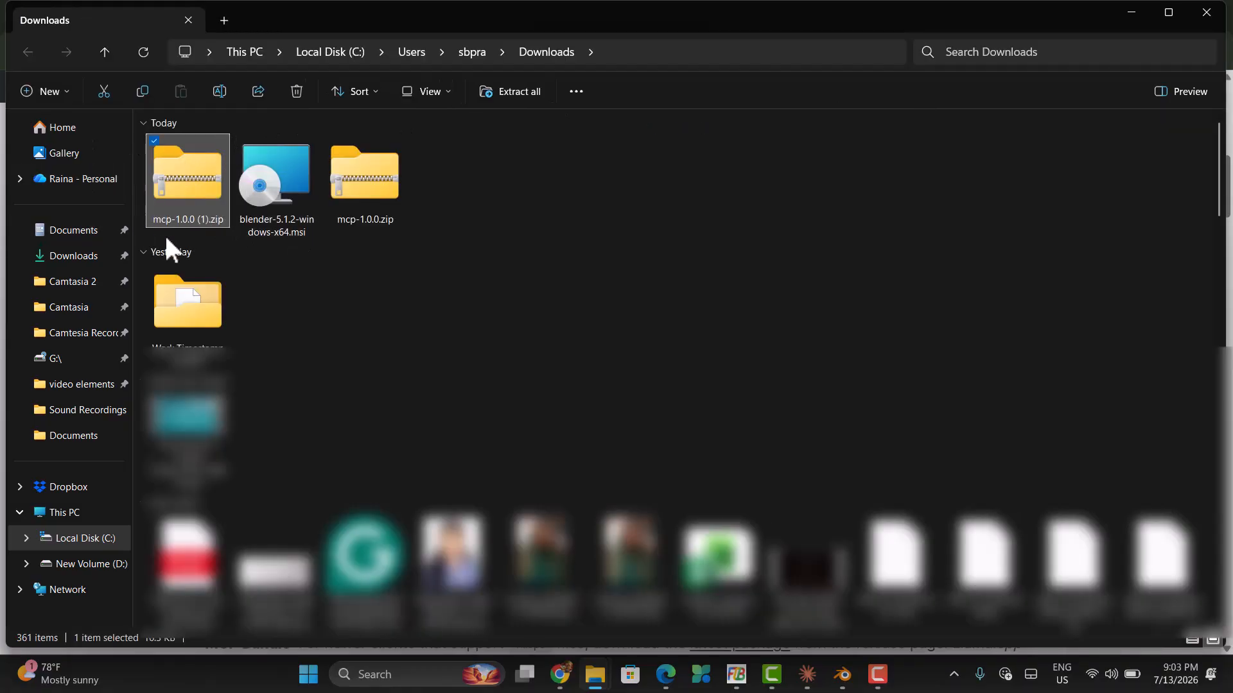
click(1178, 18)
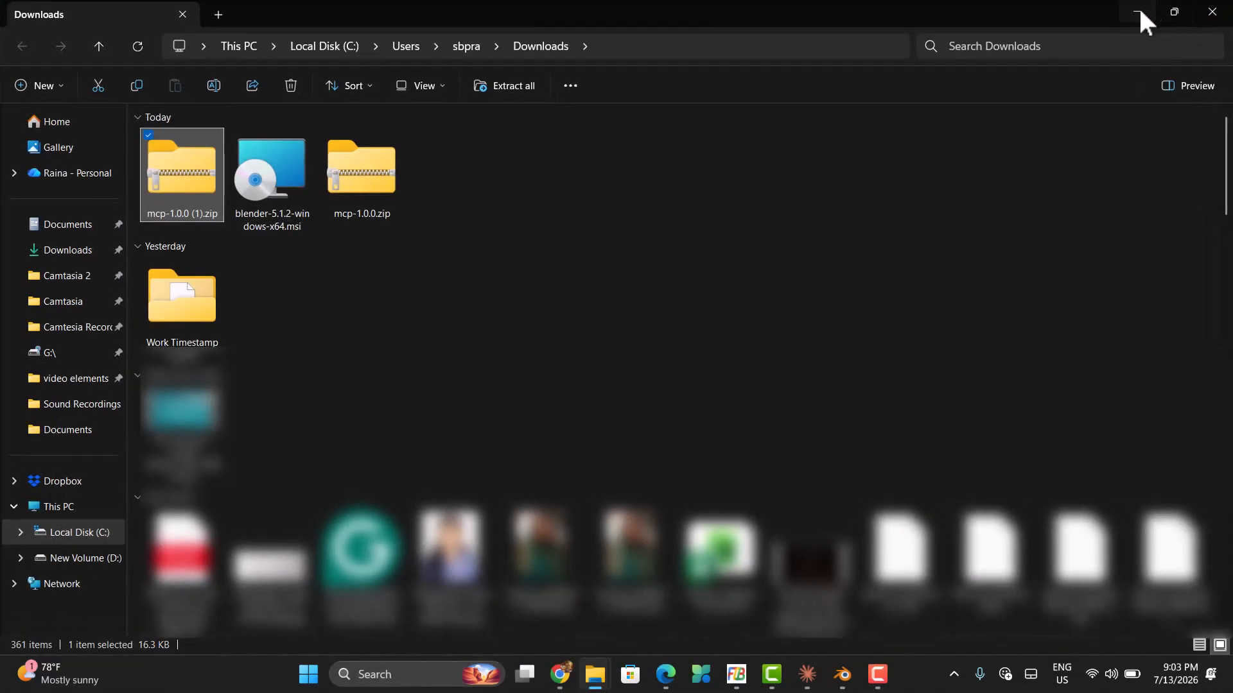
click(1140, 12)
click(1141, 12)
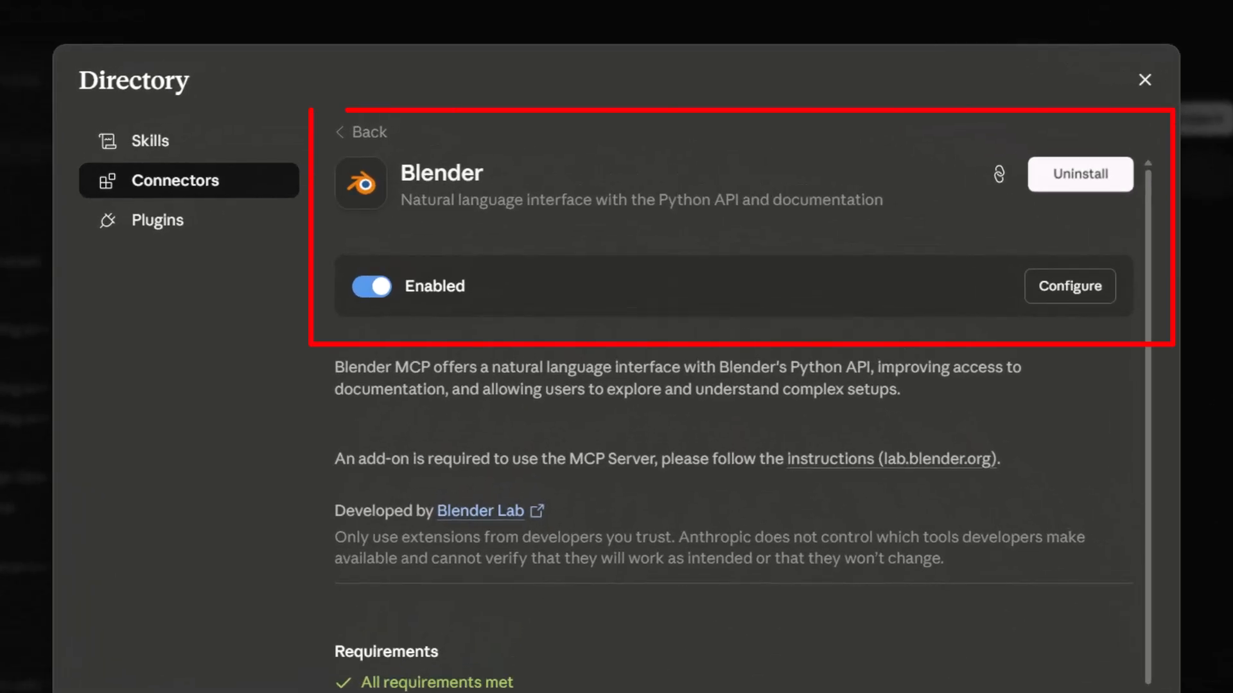
Step: Look over the installed Blender connector's details in Claude, close the directory, and minimize Claude
scroll(911, 531, down, 3)
scroll(924, 619, up, 1)
scroll(885, 648, up, 2)
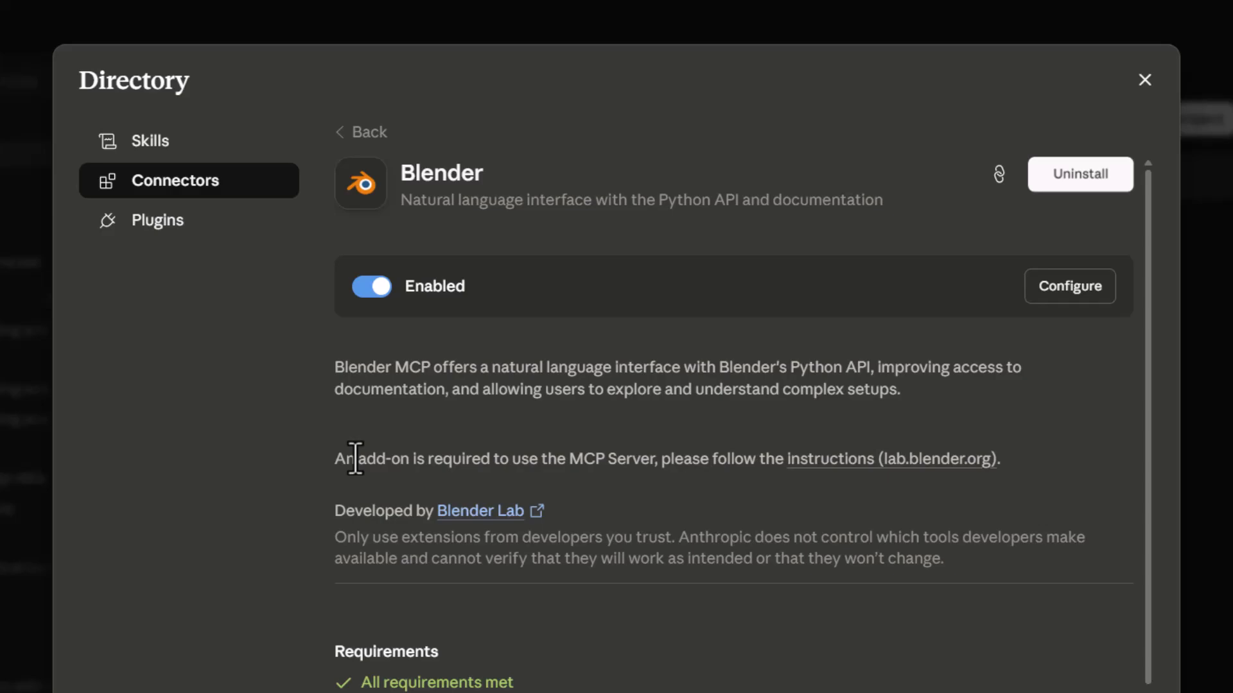
click(1145, 85)
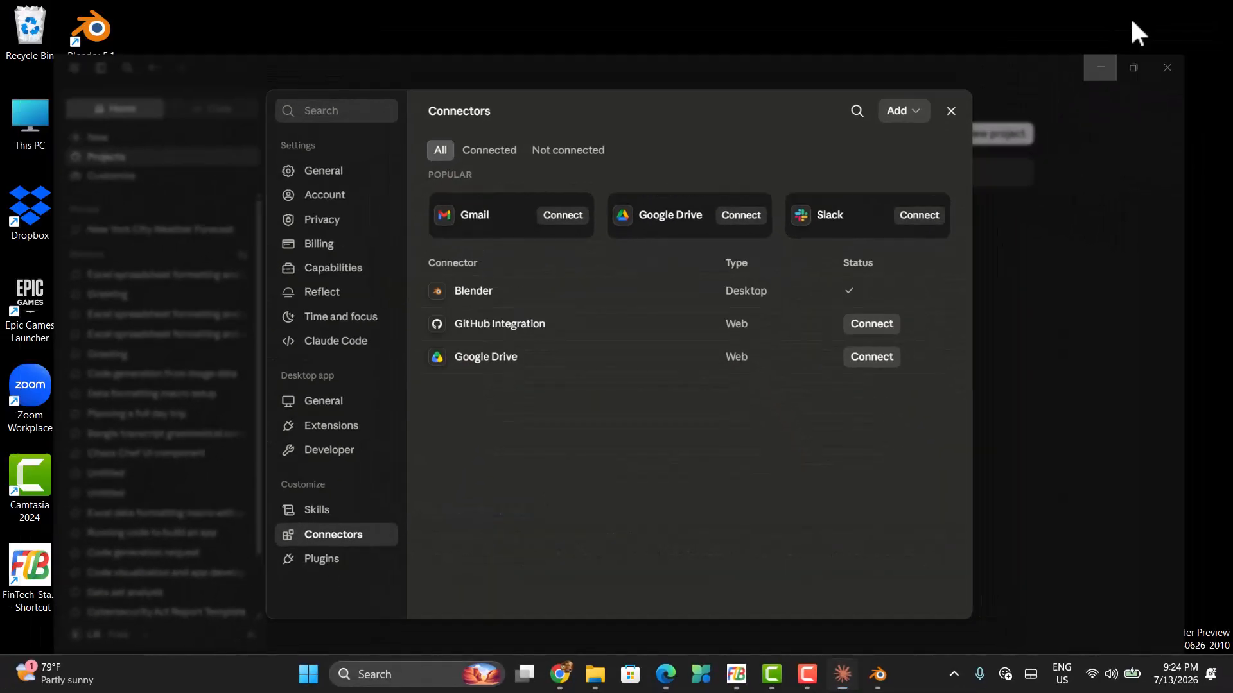
click(1130, 28)
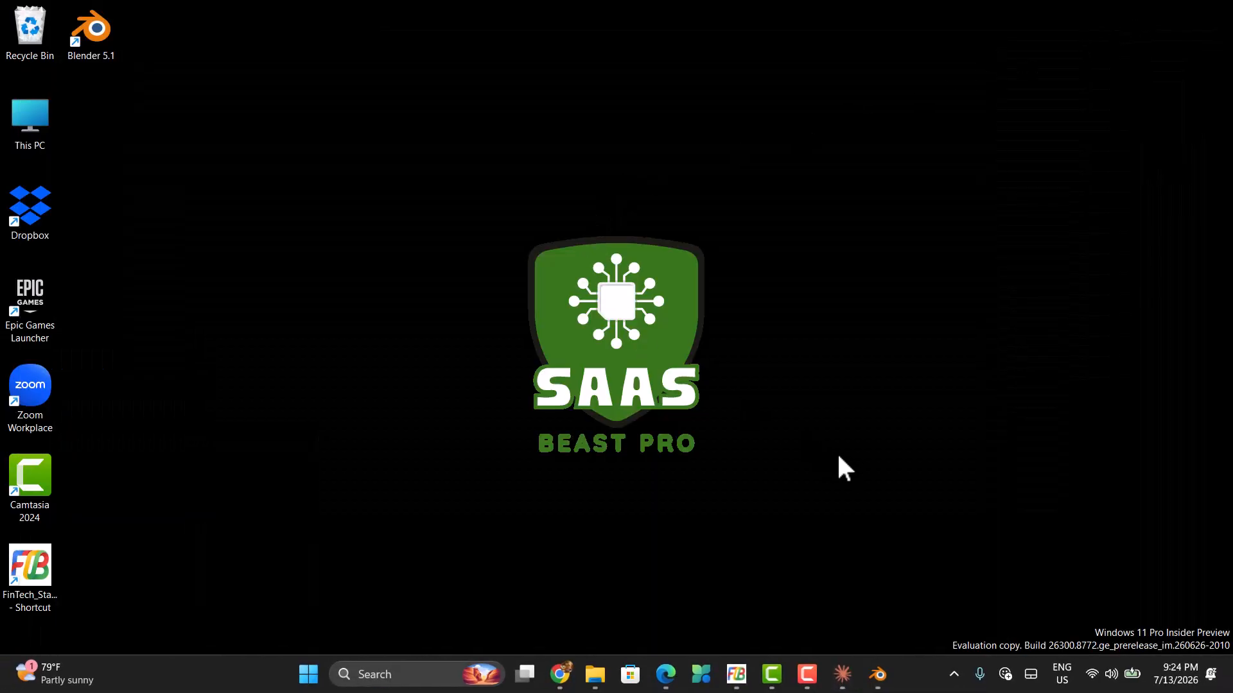
Step: Switch to Blender and open the file browser for installing an add-on from disk in the Add-ons preferences
click(878, 676)
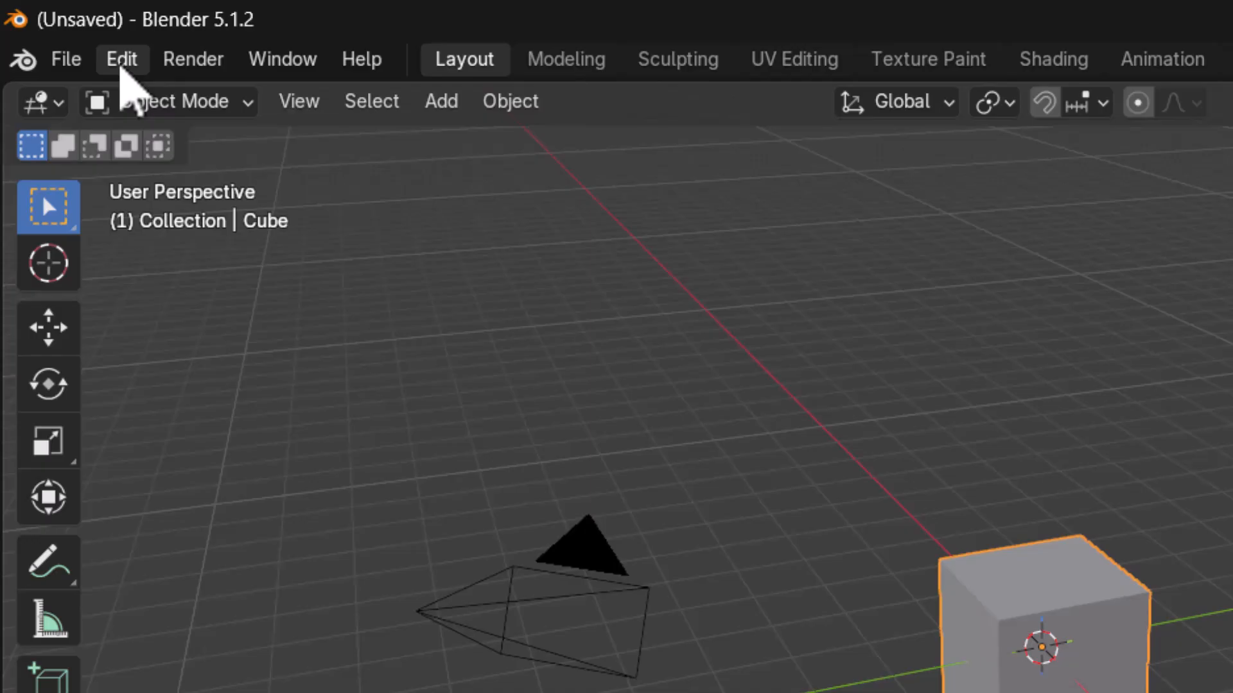
click(122, 59)
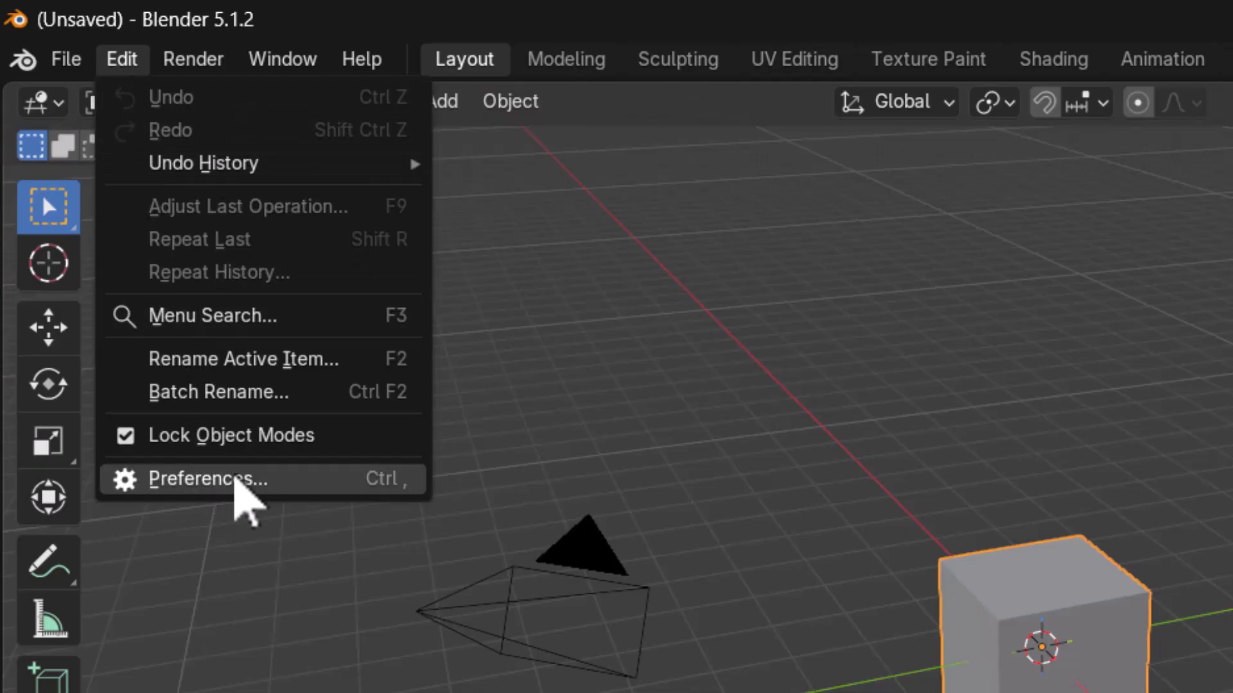
click(242, 496)
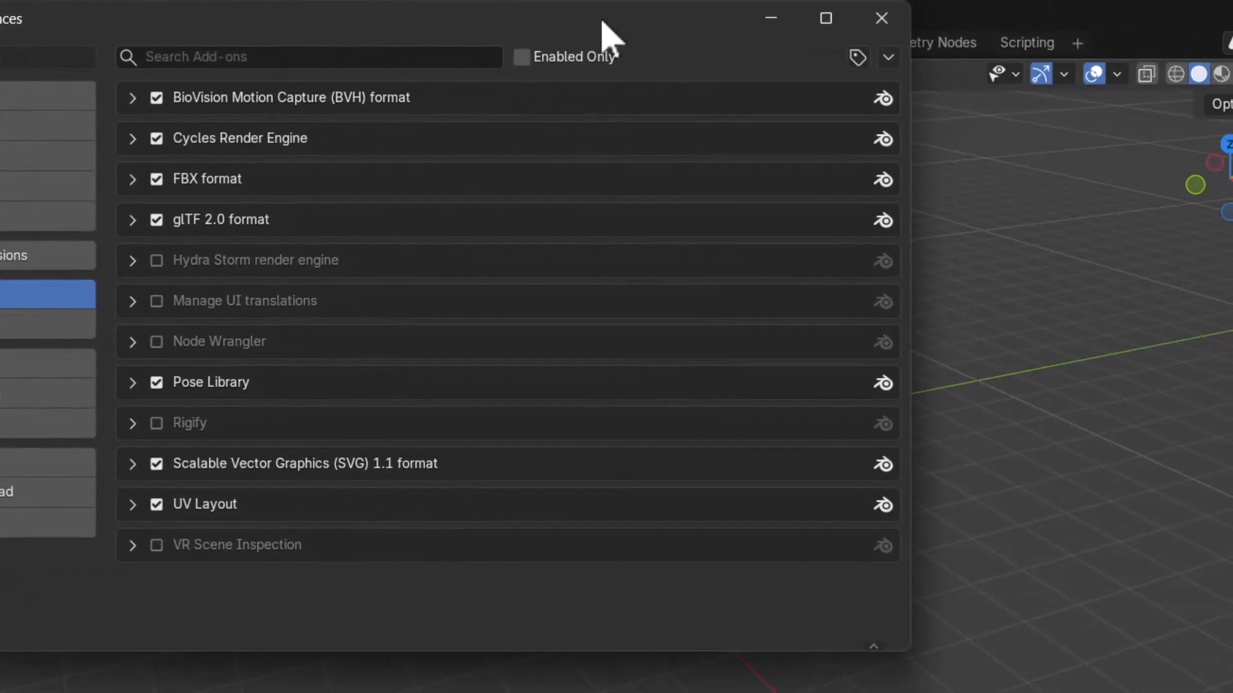
drag(602, 21, 770, 56)
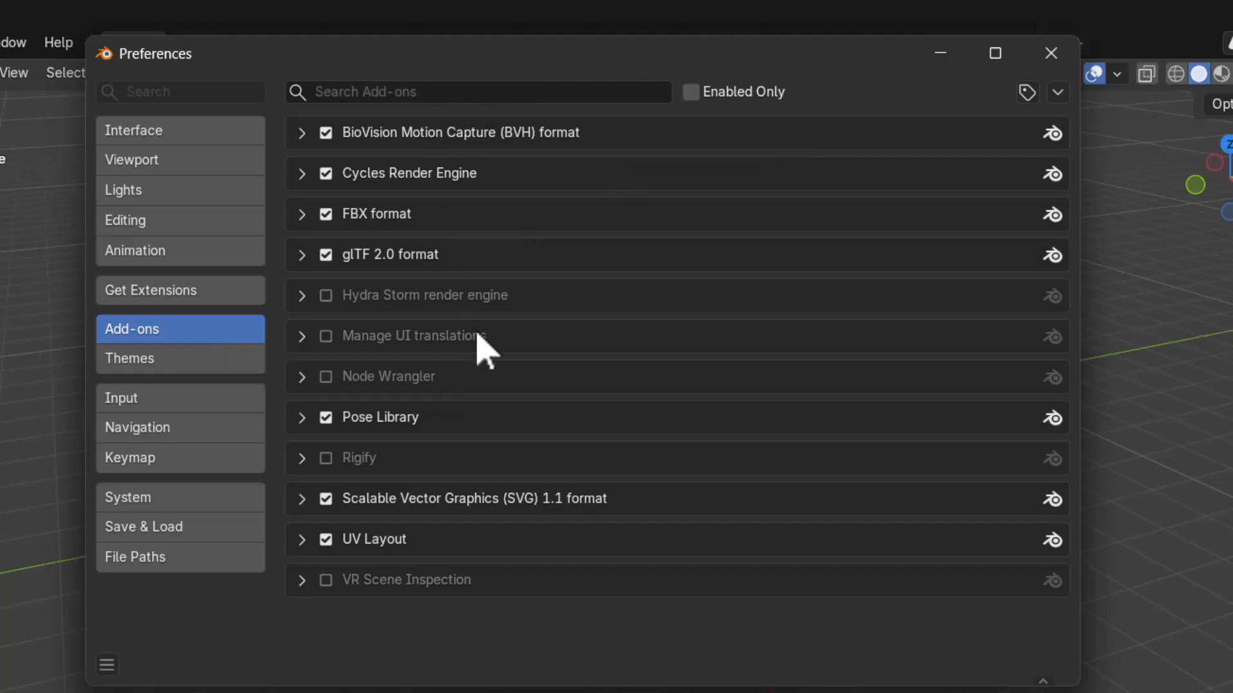
click(1058, 91)
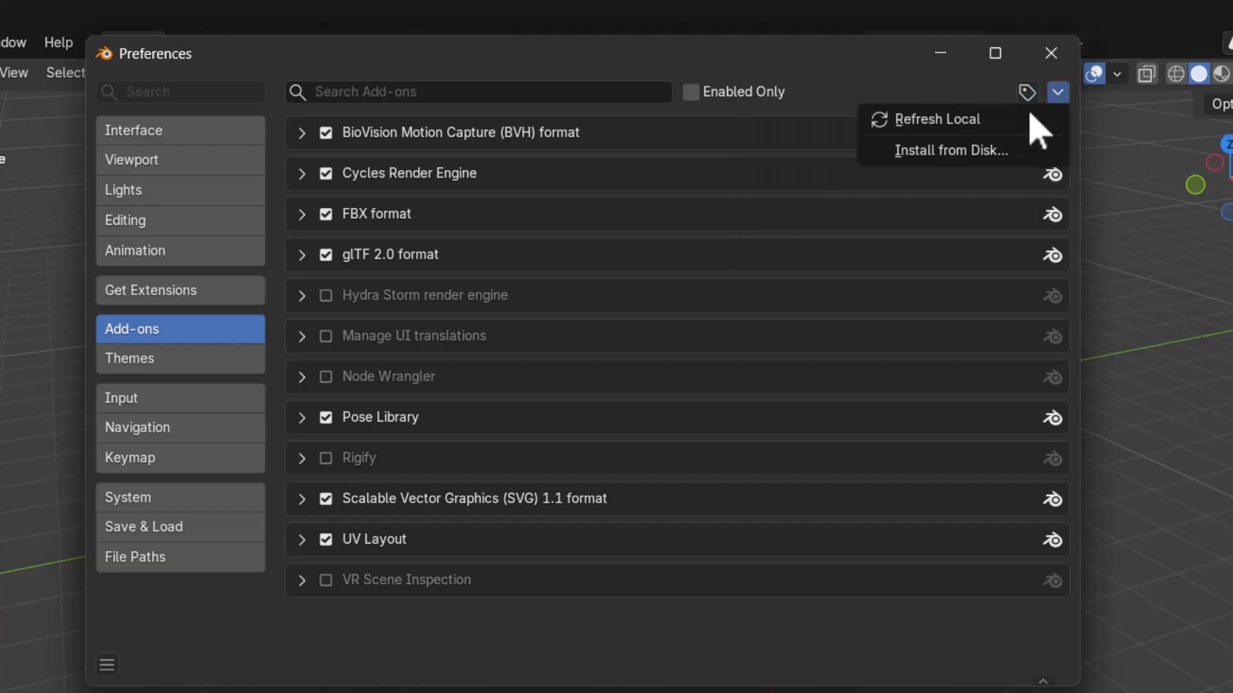
click(991, 150)
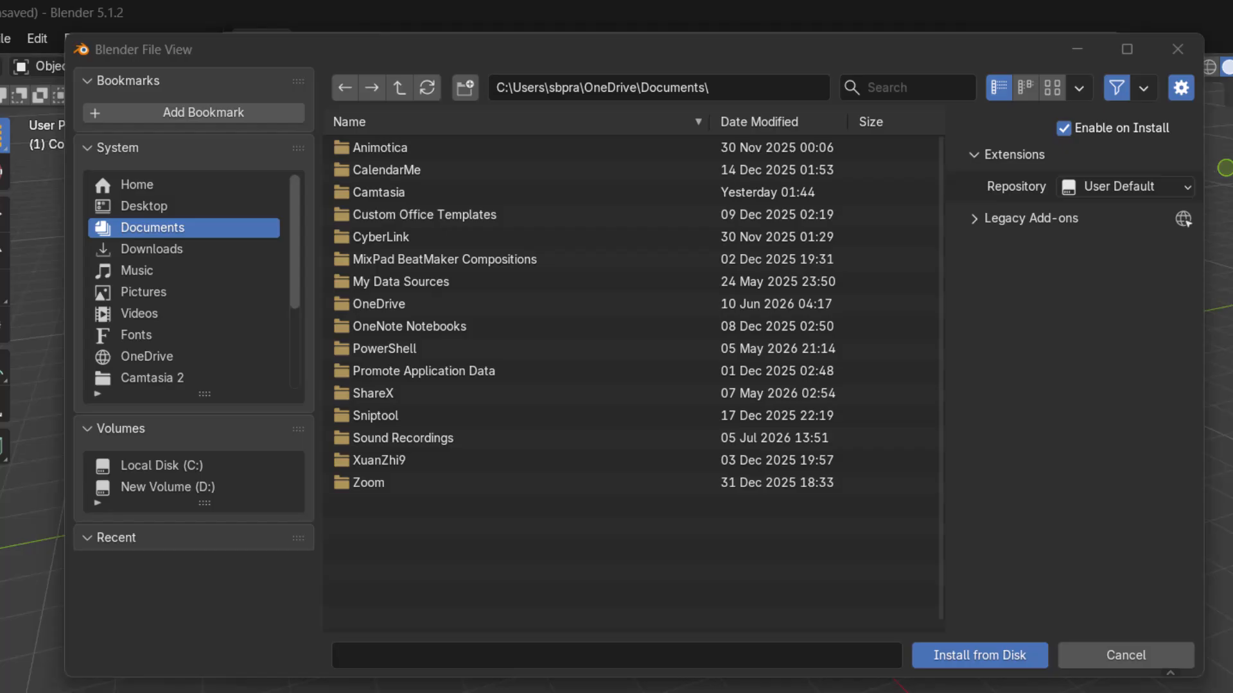
Step: Install mcp-1.0.0 (1).zip from the Downloads folder and toggle the MCP add-on off and on again
key(alt+Tab)
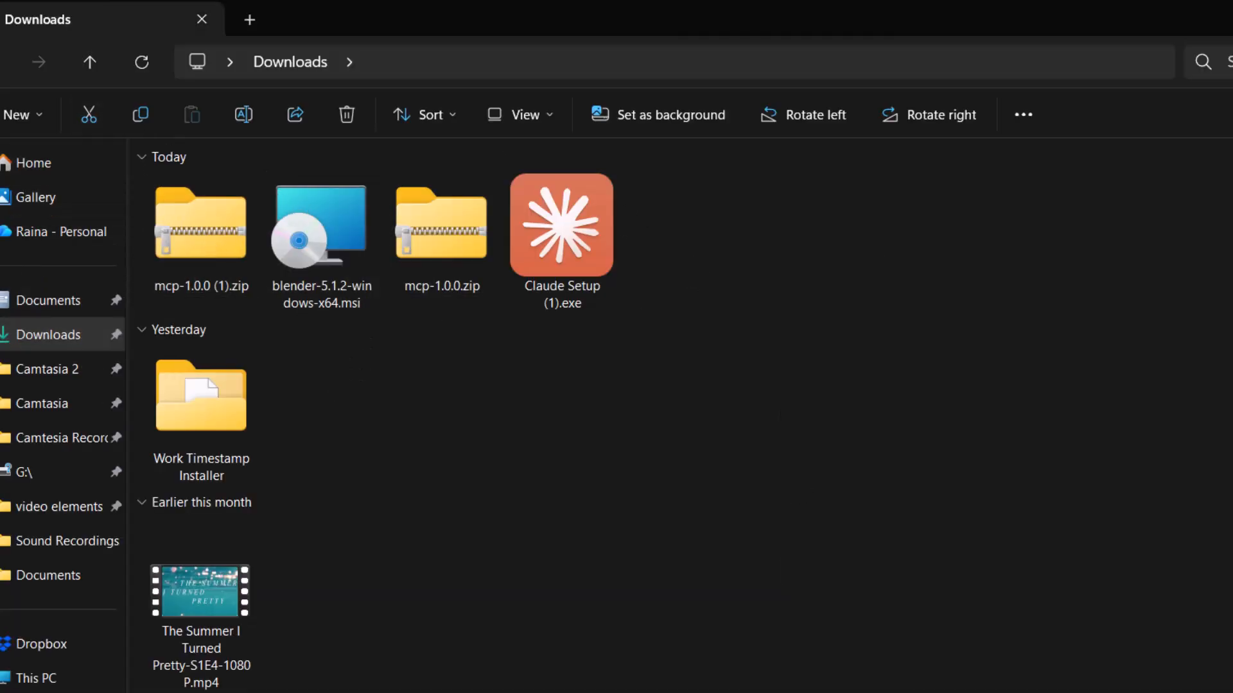
key(alt+Tab)
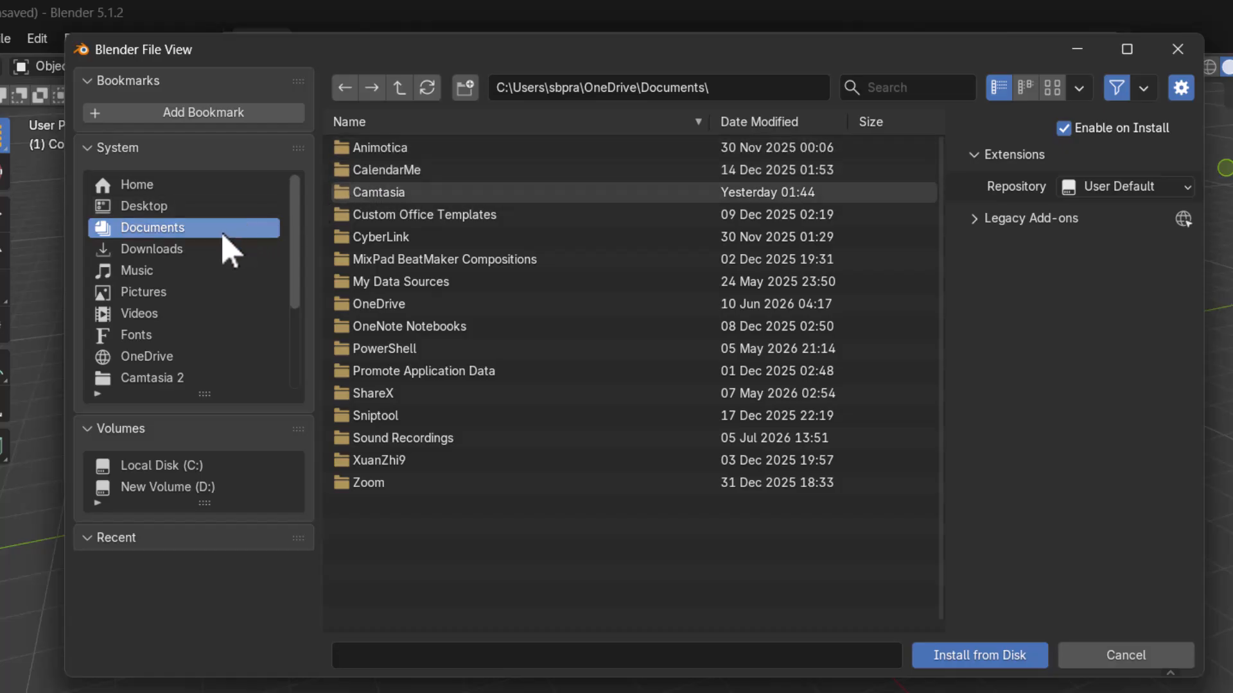
click(221, 257)
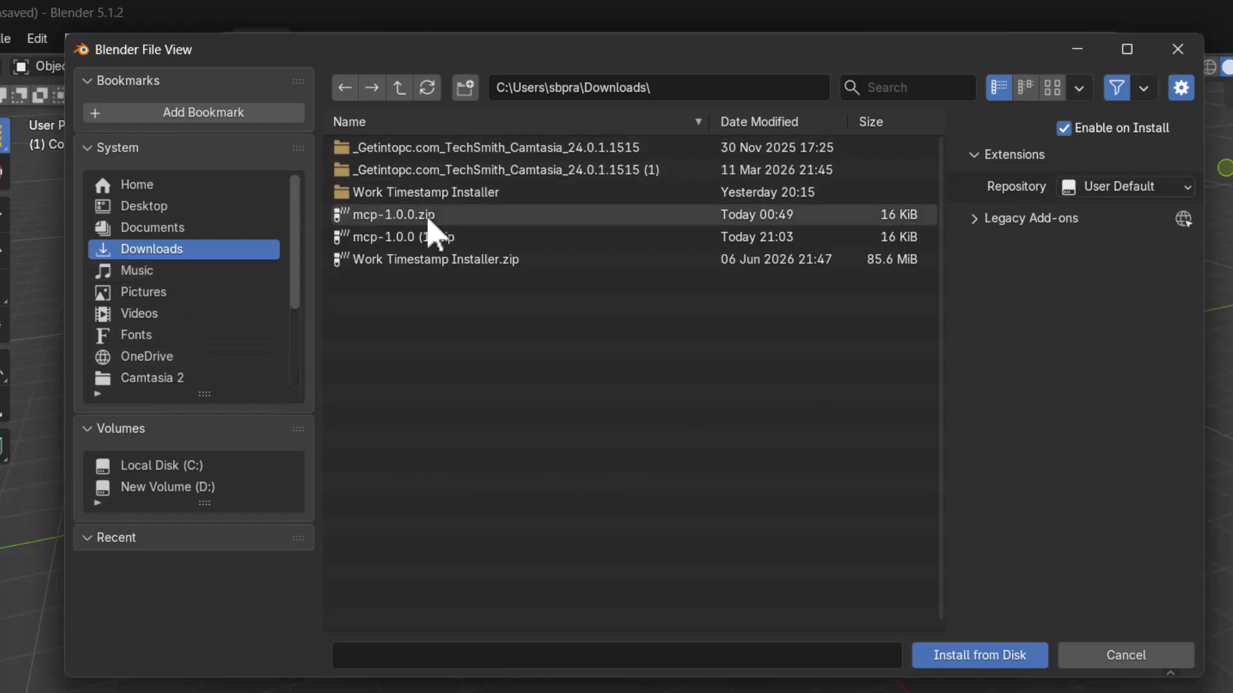
click(510, 240)
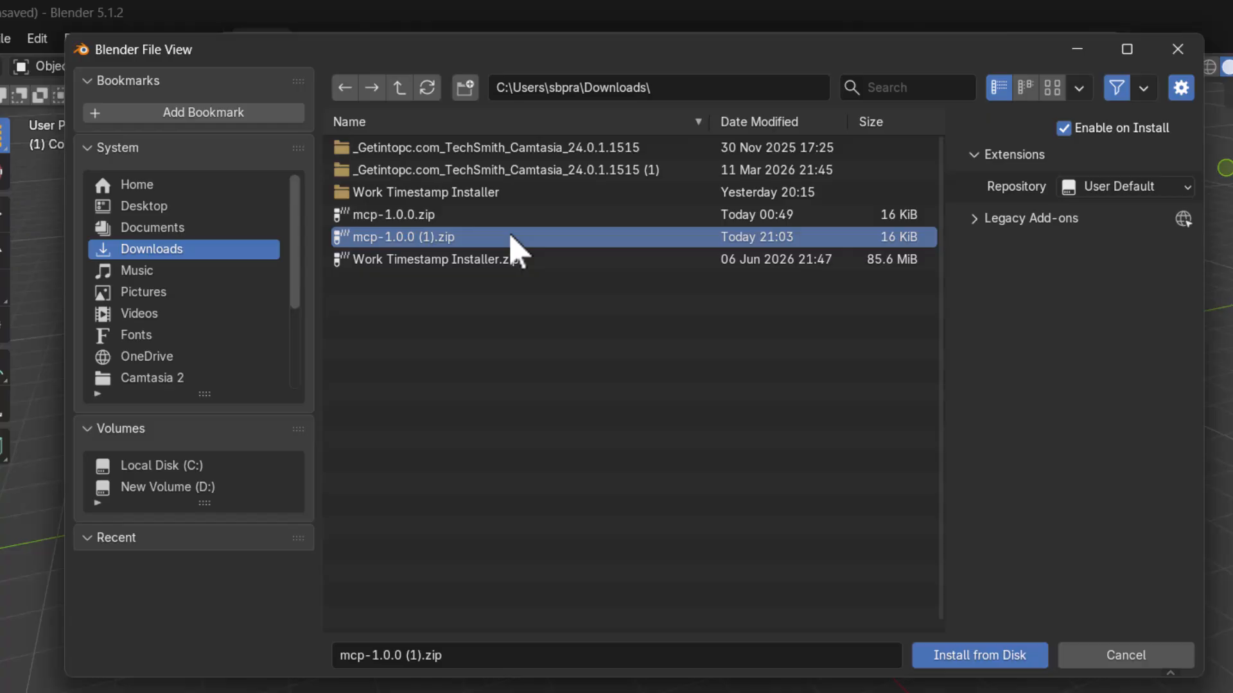
click(1015, 656)
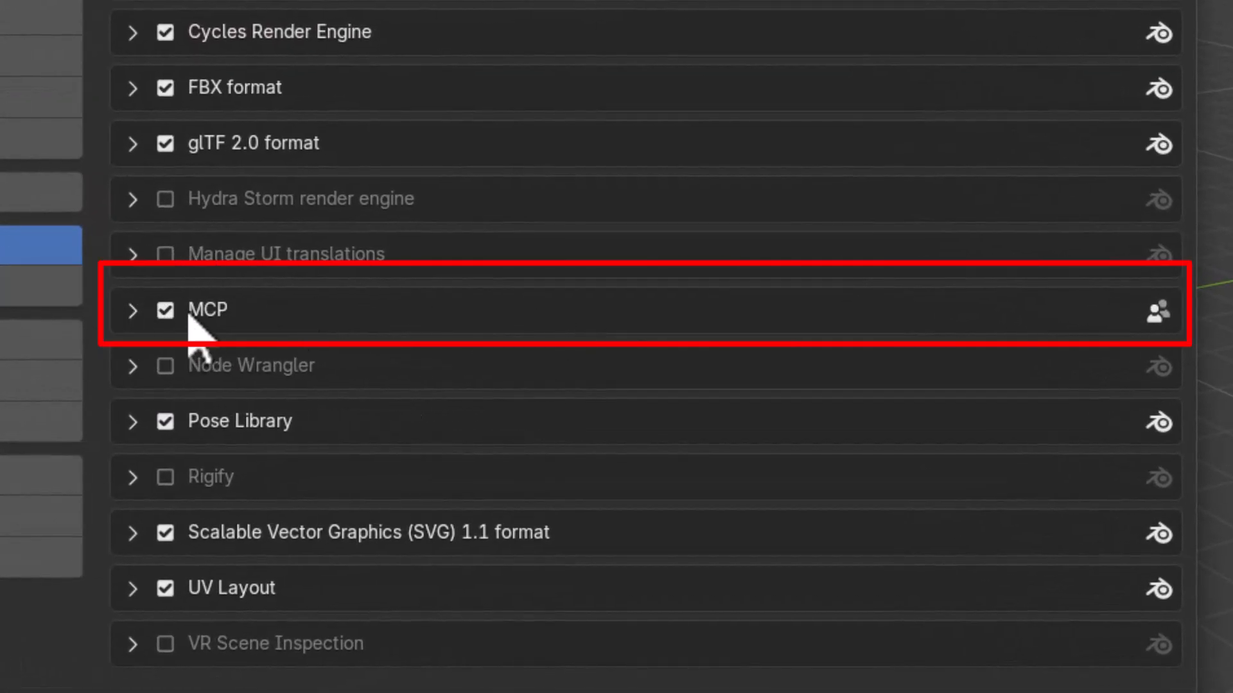
click(169, 312)
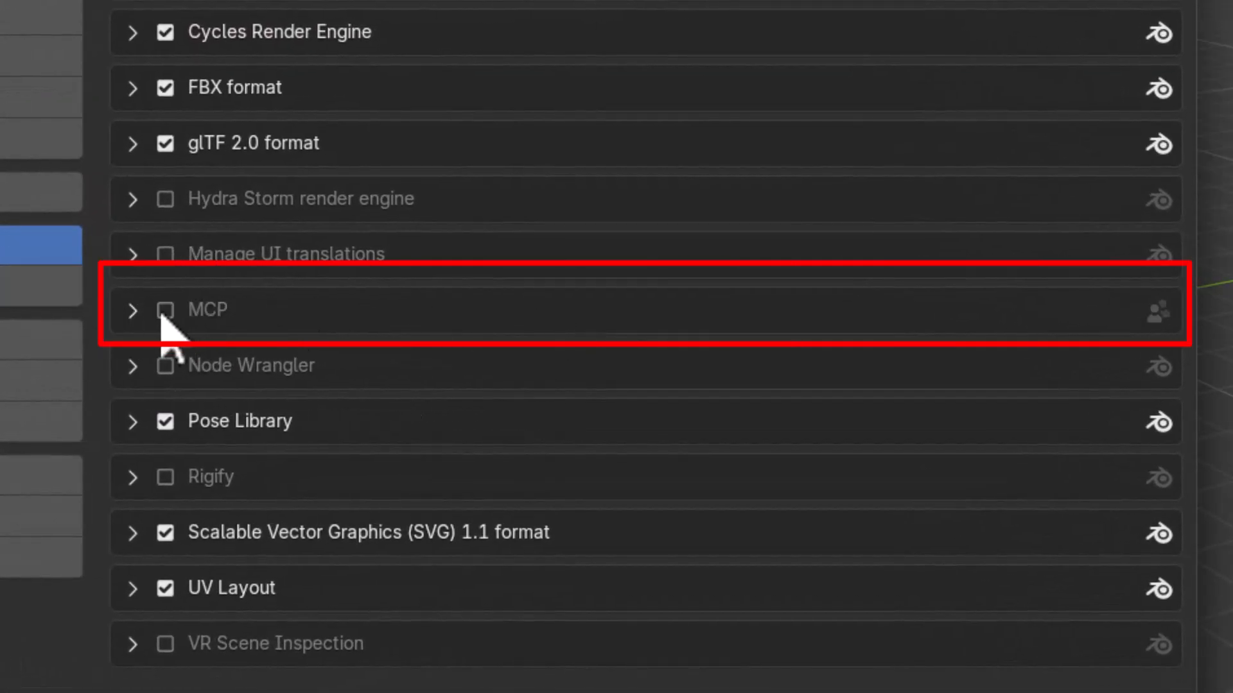
click(163, 313)
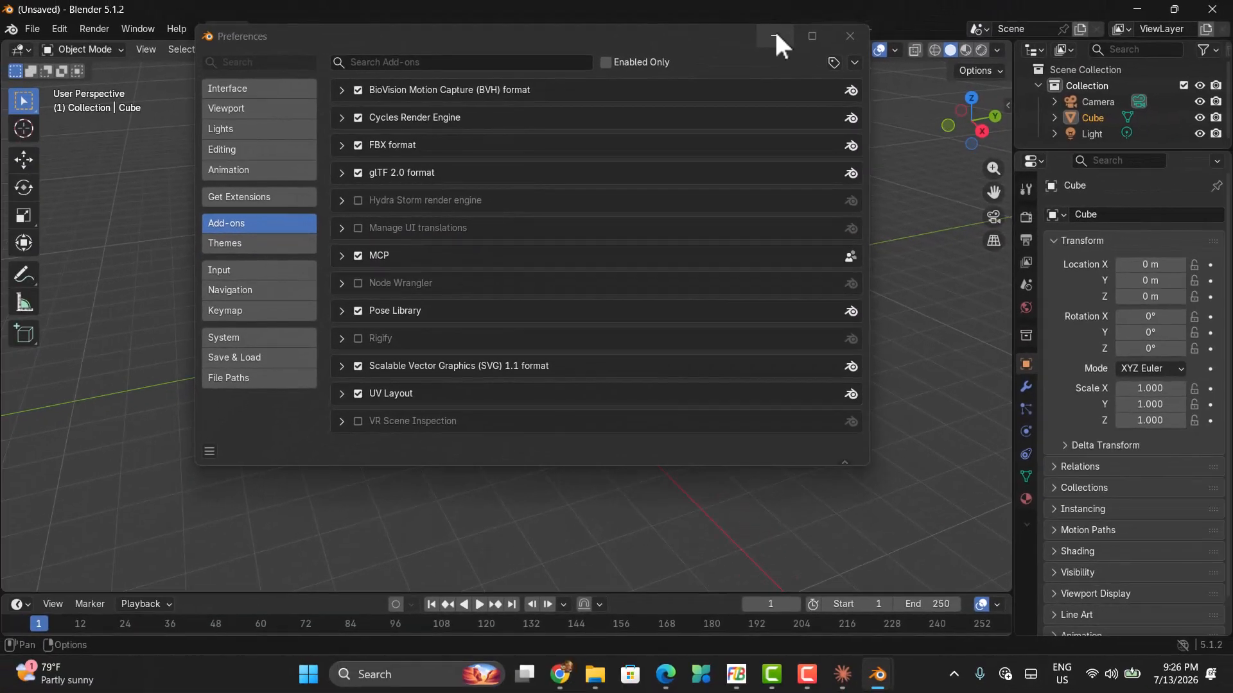
Step: Minimize the Preferences window, switch to Claude, close the Connectors settings, and start a new chat
click(775, 36)
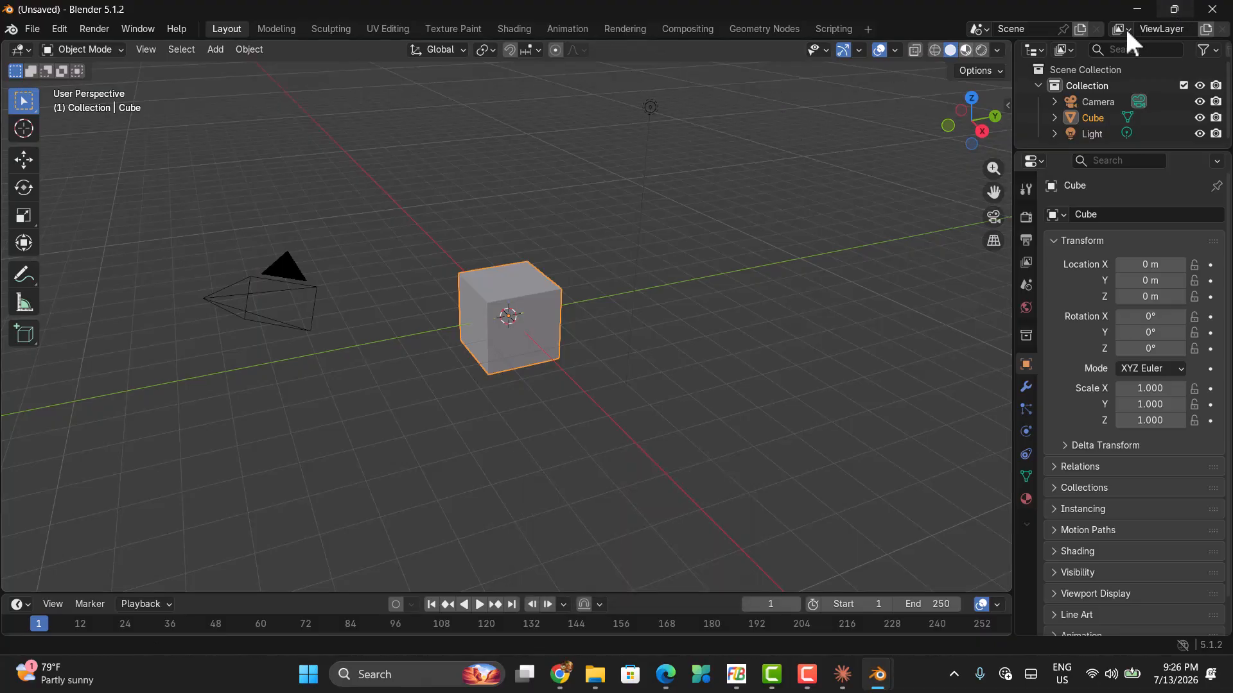
click(838, 678)
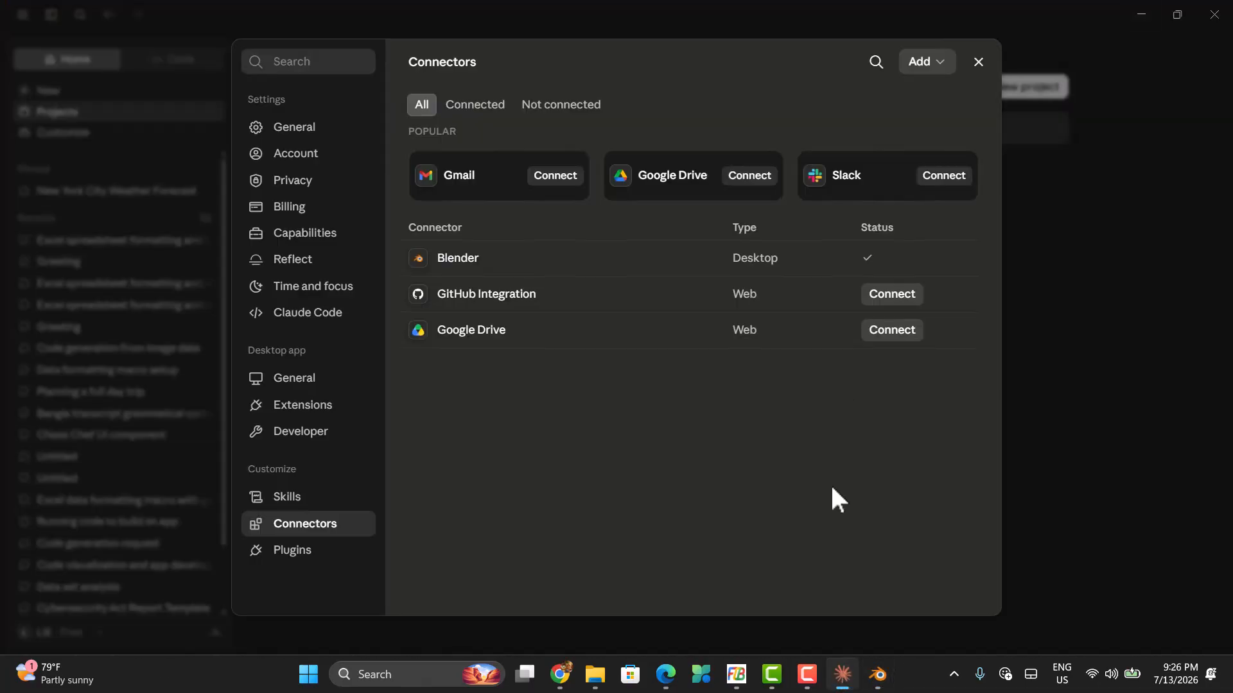
click(978, 62)
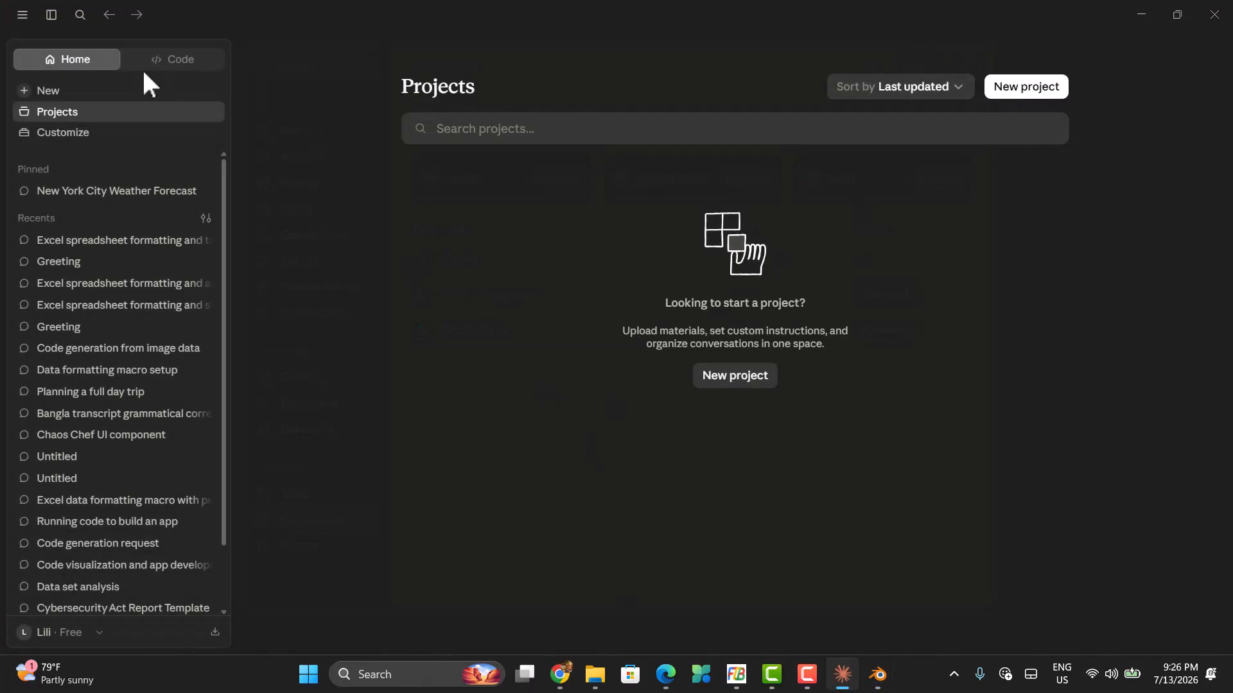
click(61, 91)
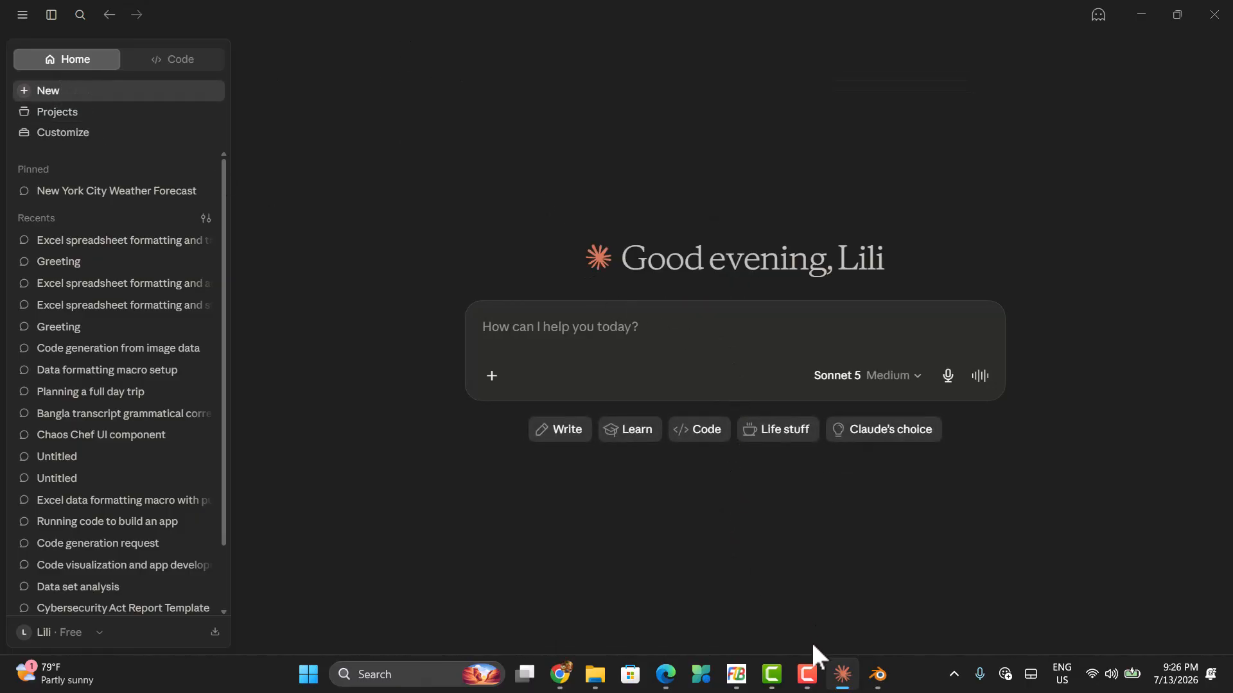
click(804, 675)
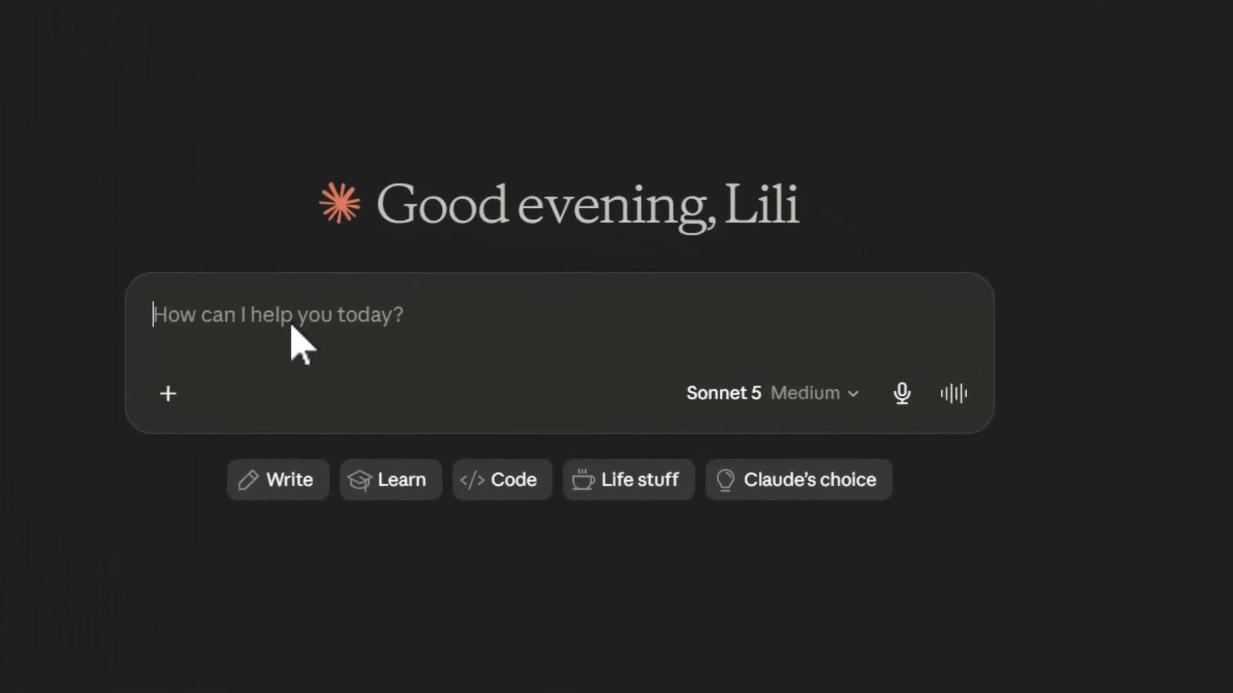
Step: Send Claude the prompt "create a cat in blender"
text(crete)
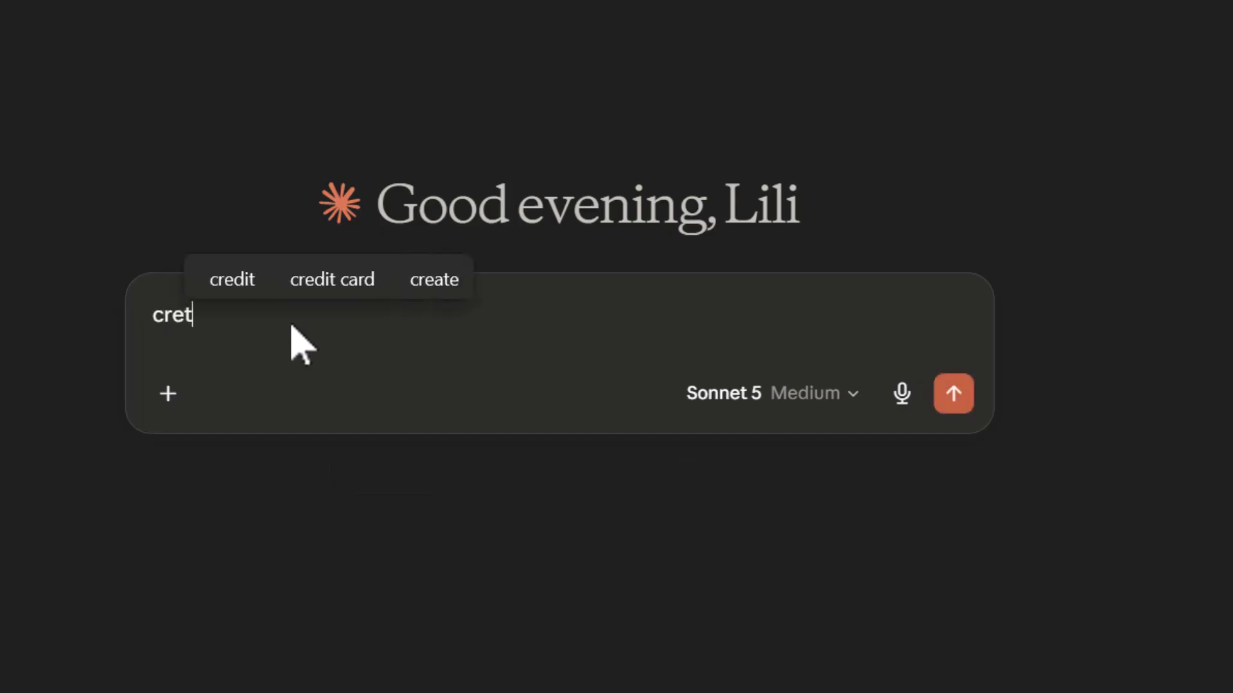
key(BackSpace)
key(BackSpace)
text(ate a cat in )
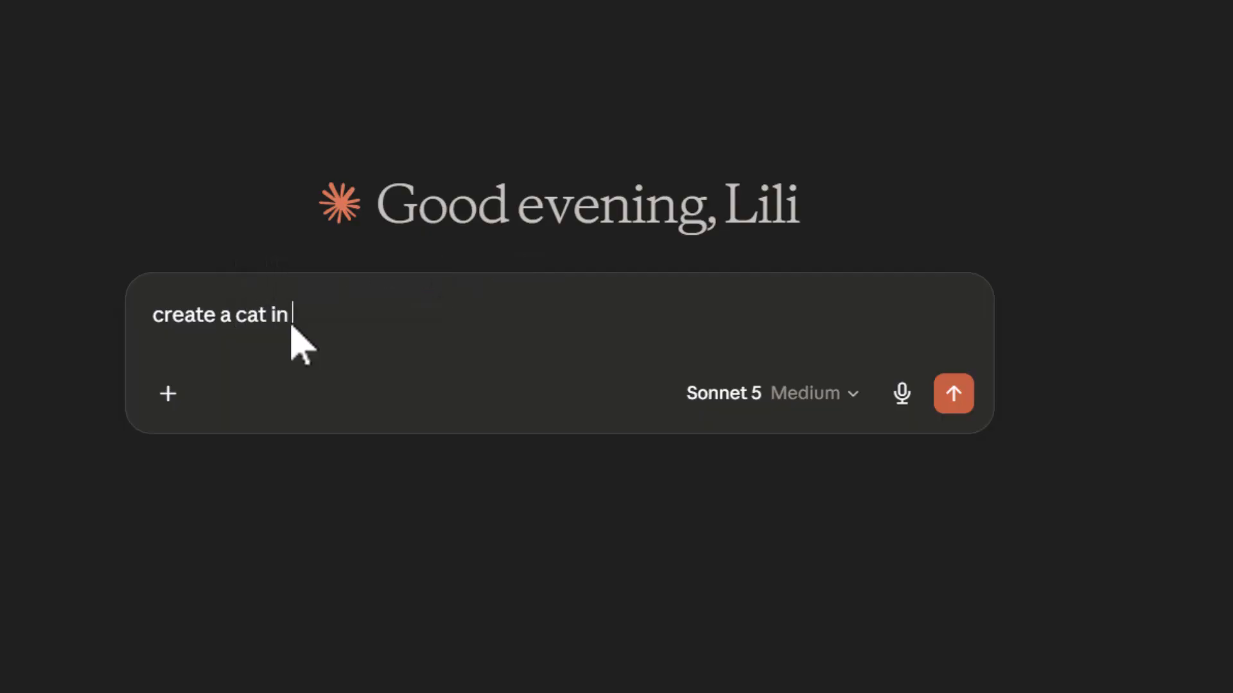
text(blender)
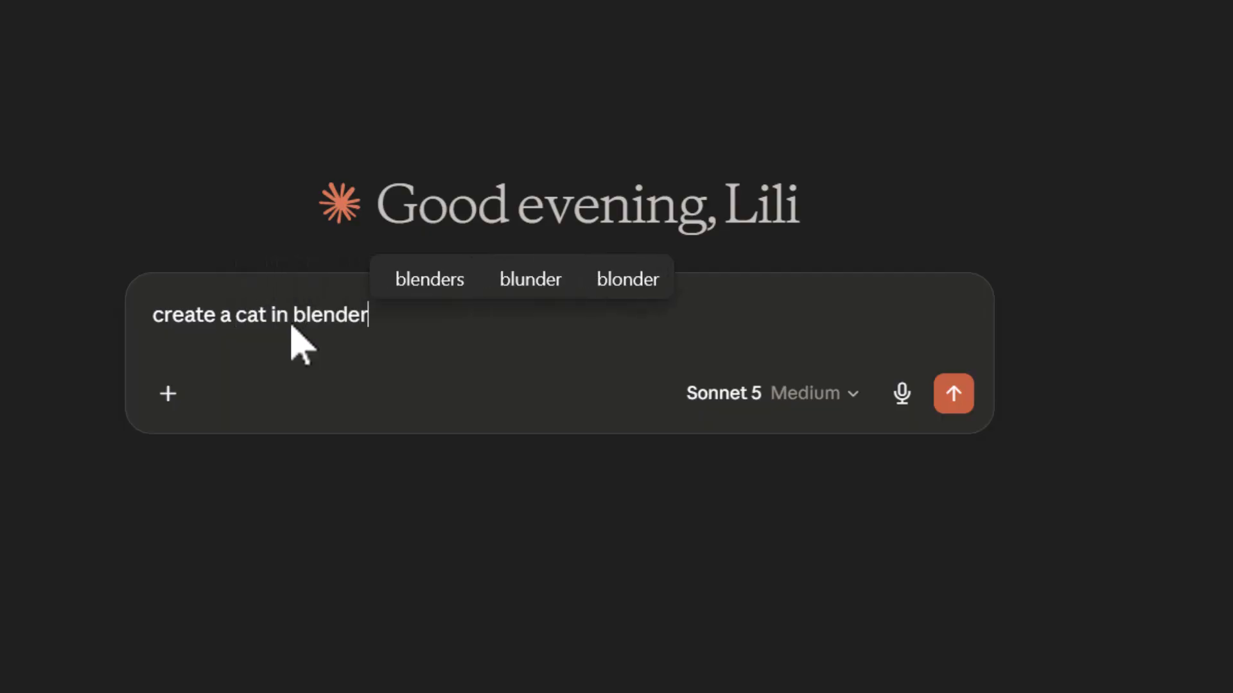
key(Return)
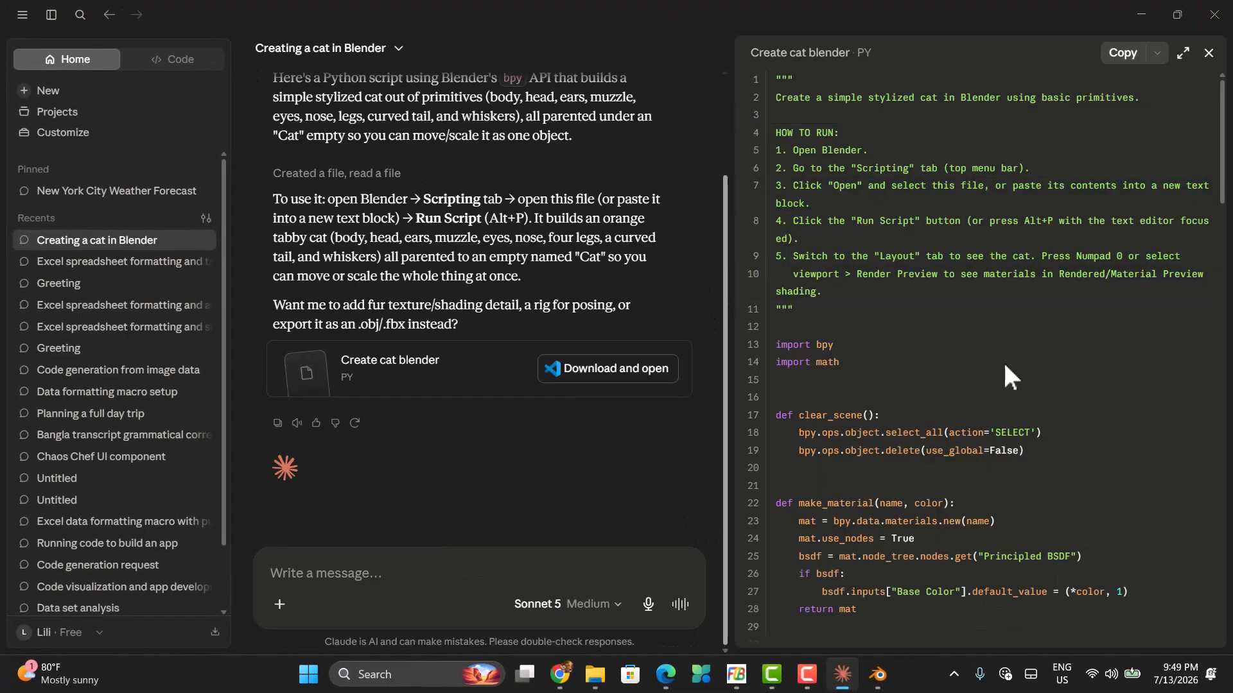
Step: Copy the generated Create cat blender script, switch to Blender, and paste it into a new text block in the Scripting workspace
click(1126, 54)
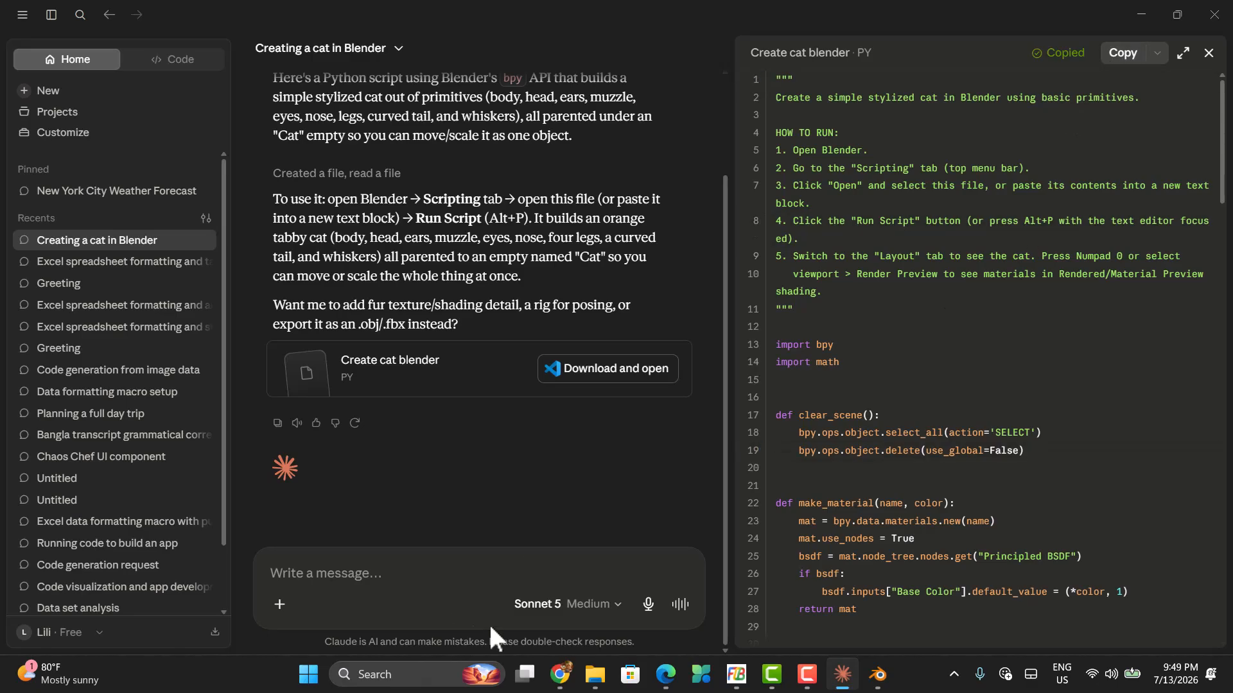
click(879, 672)
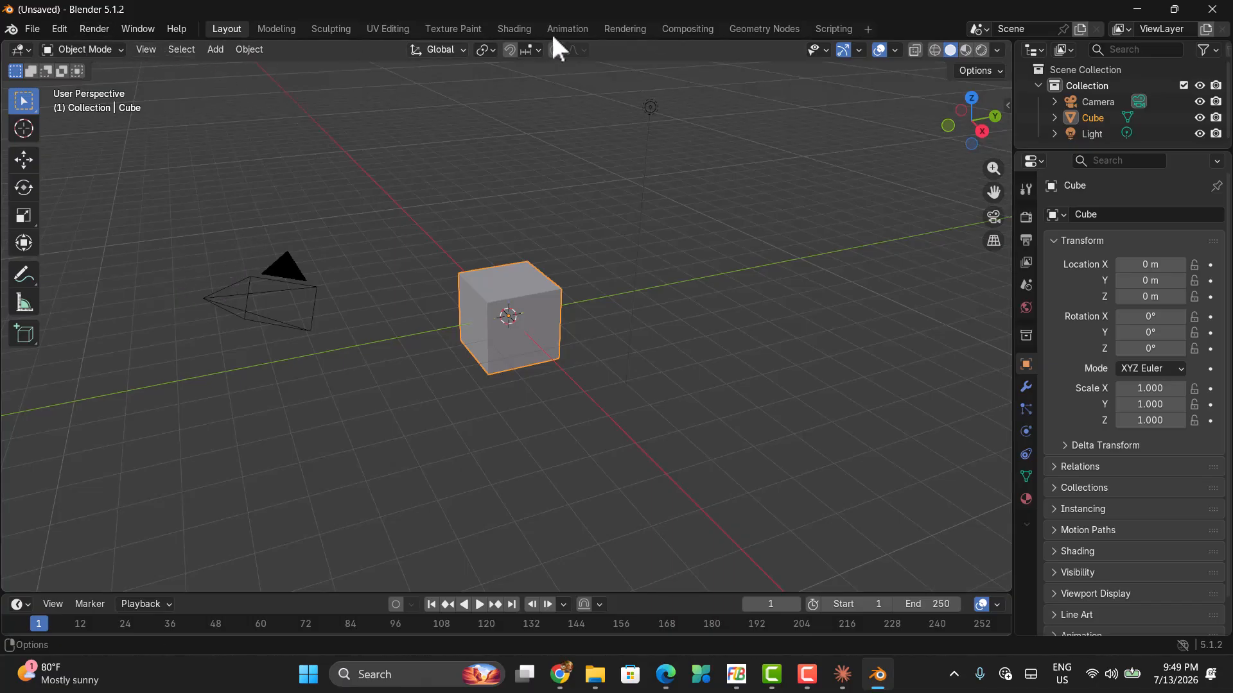
click(836, 29)
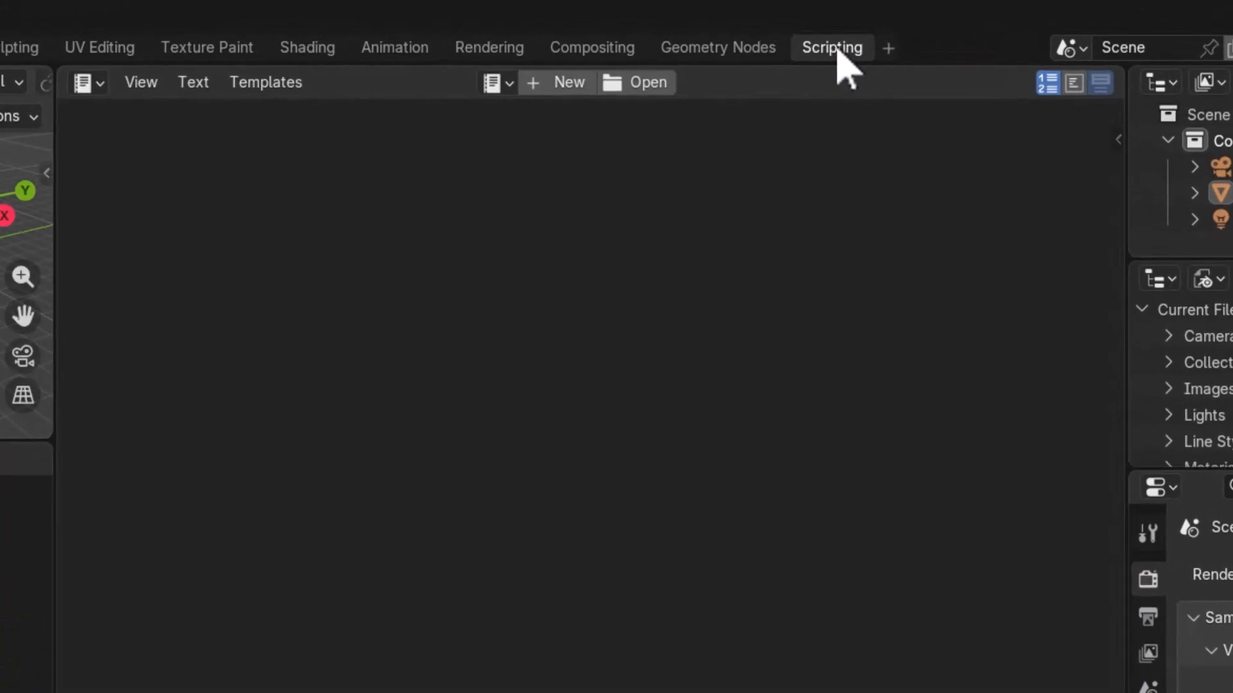
click(556, 83)
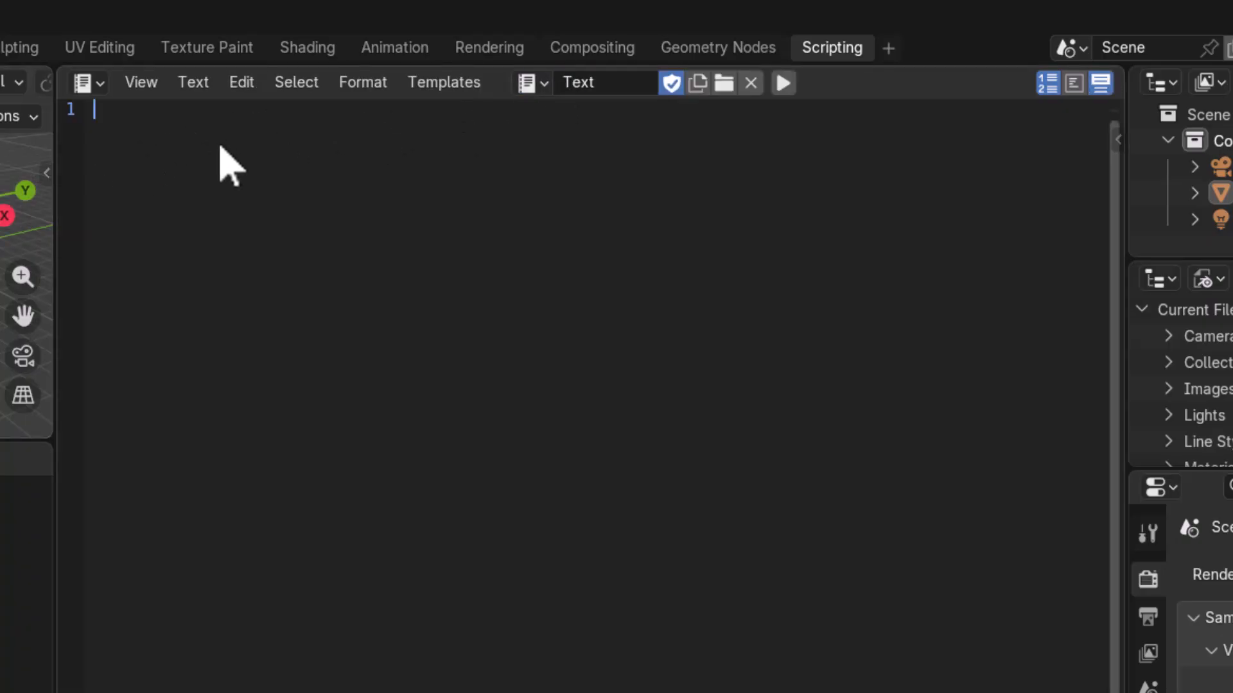
key(ctrl+v)
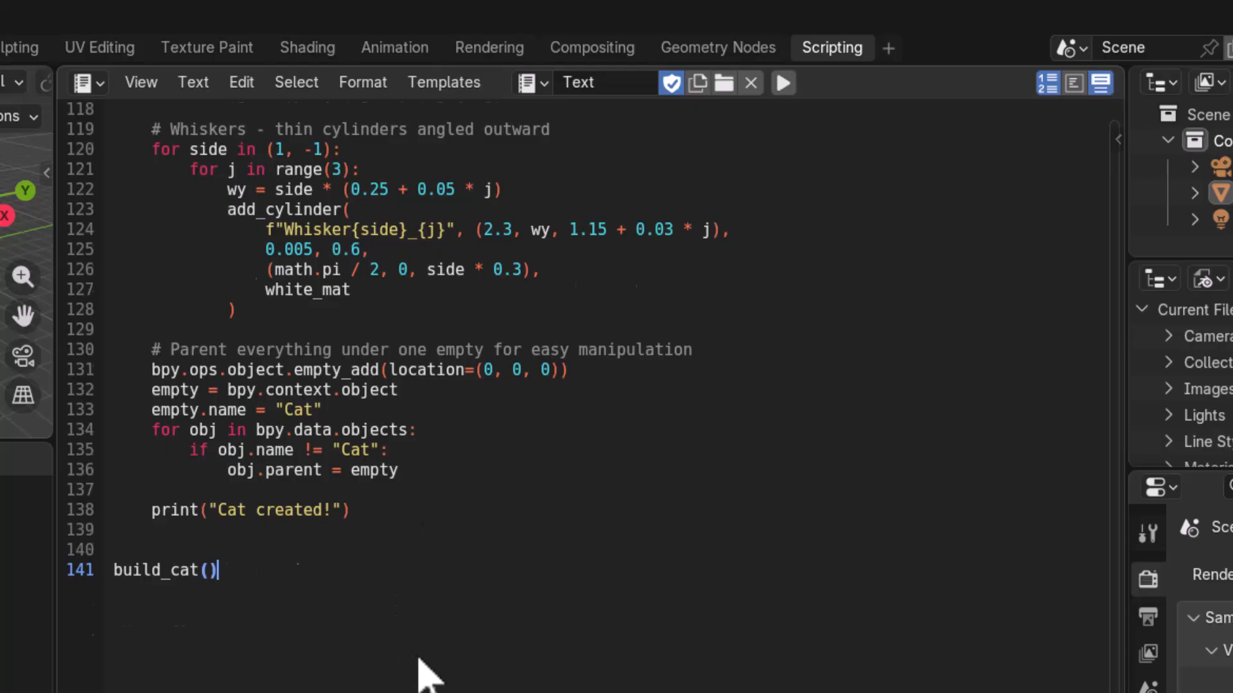
Step: Look over the pasted cat script and run it
scroll(420, 671, up, 5)
scroll(504, 586, down, 1)
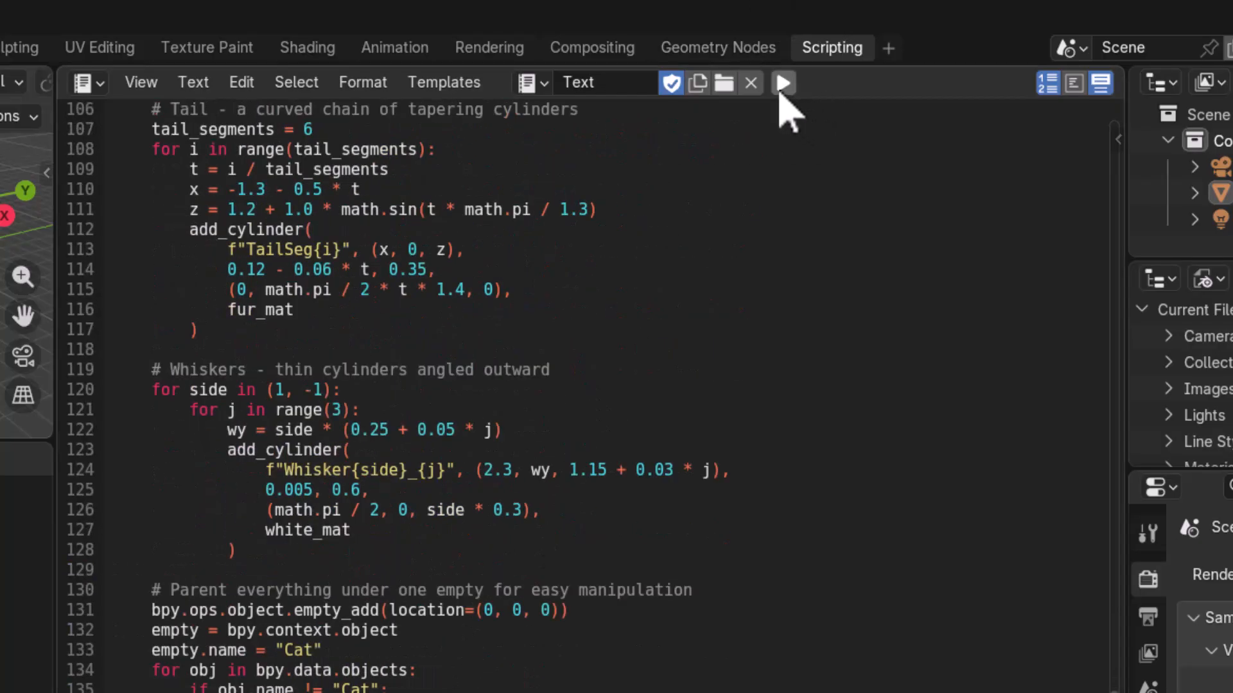
click(783, 84)
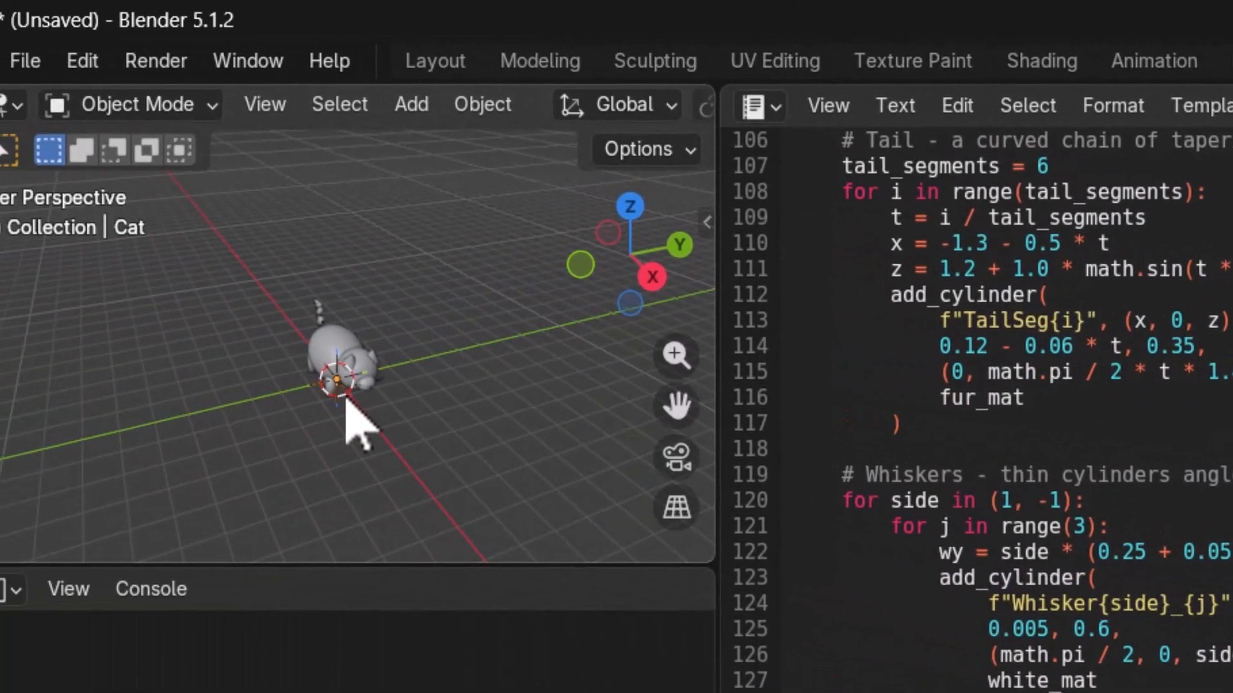
Step: Examine the cat model up close in the 3D viewport and select its body
scroll(394, 409, up, 4)
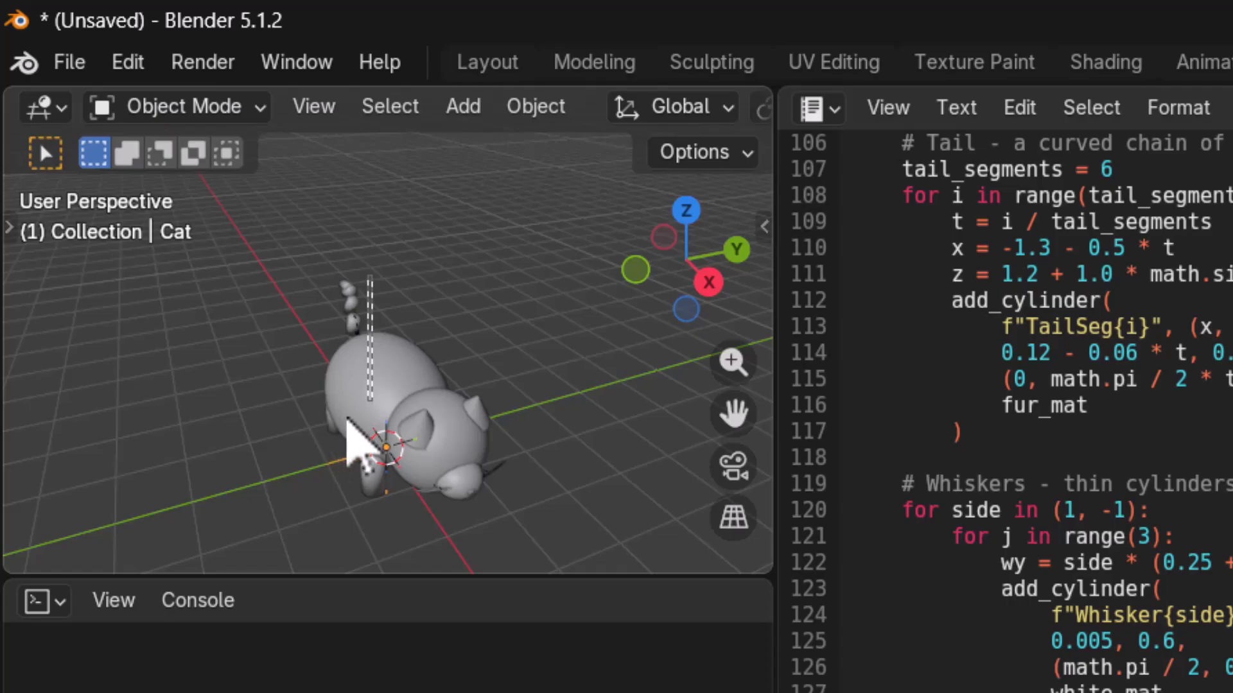
scroll(352, 441, down, 5)
click(405, 385)
scroll(405, 385, up, 8)
scroll(474, 445, down, 4)
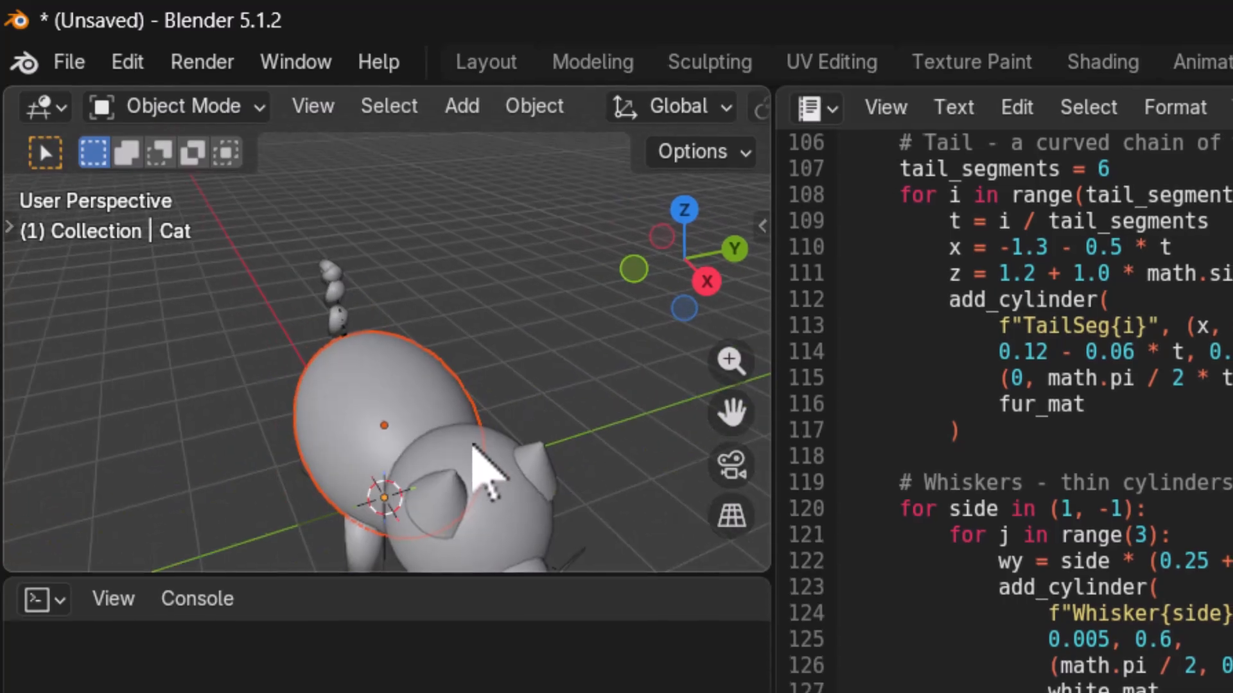